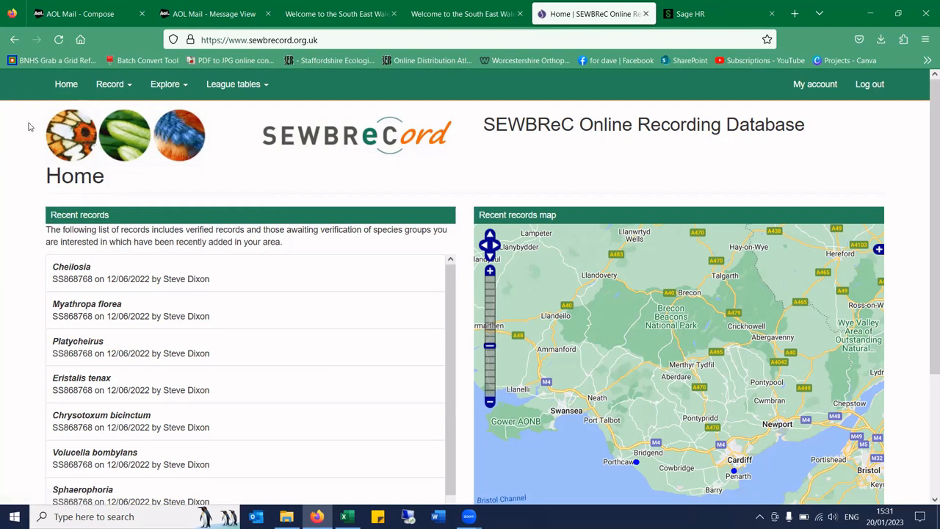
# - Open the records Importer page and go through its instructions down to the file upload section
pyautogui.click(104, 94)
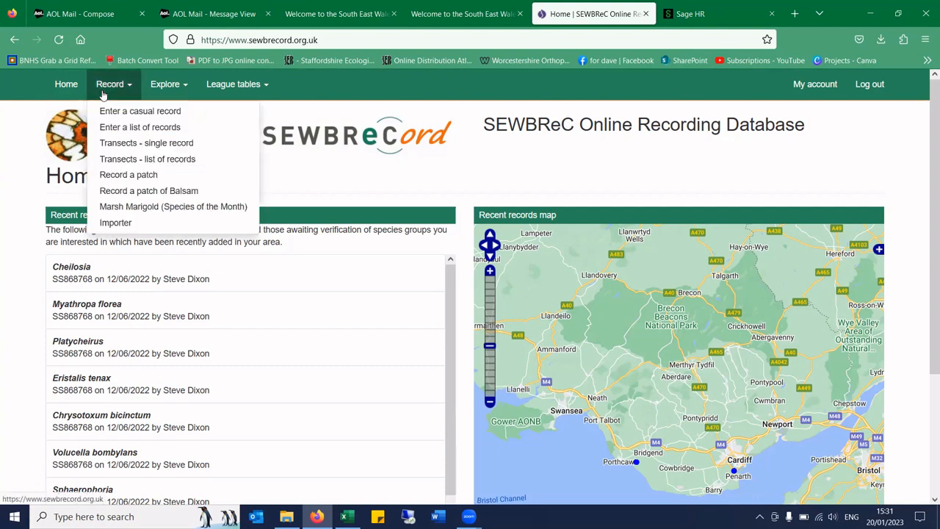
pyautogui.click(128, 230)
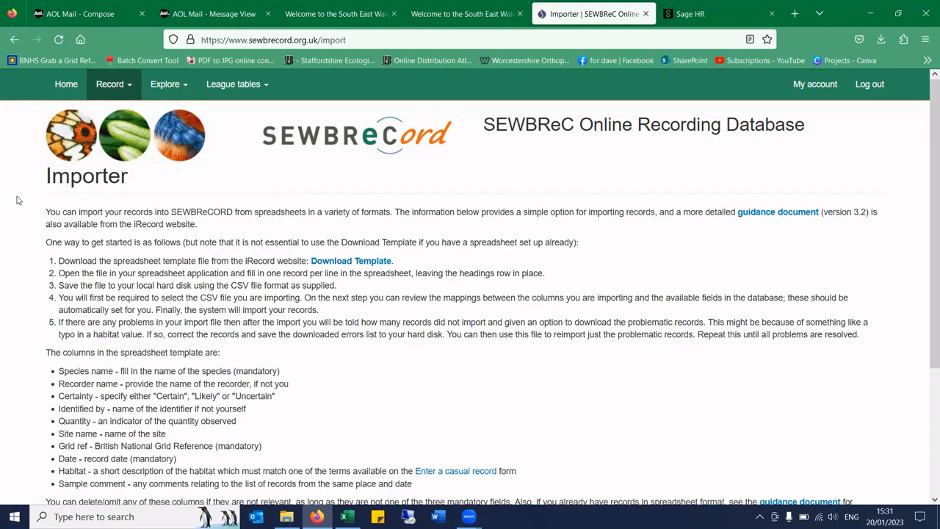
pyautogui.scroll(-1, 18, 200)
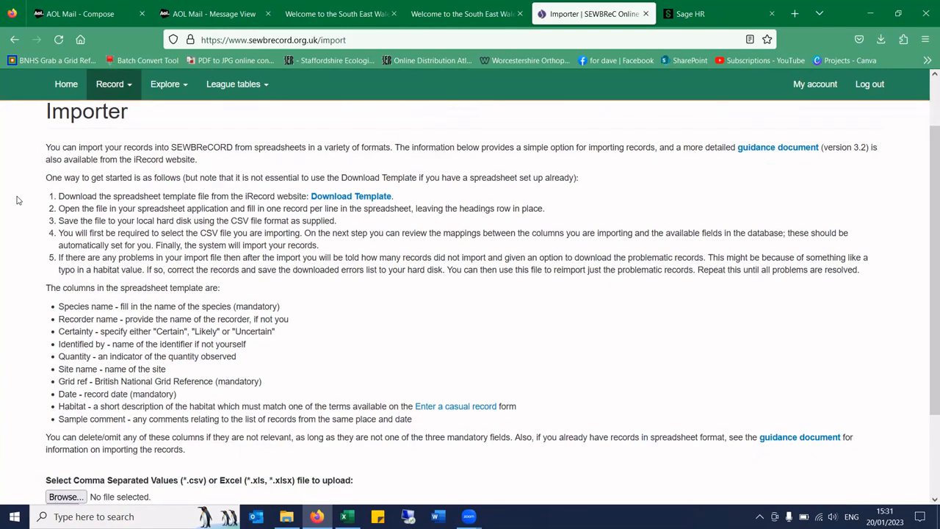
pyautogui.scroll(-1, 19, 200)
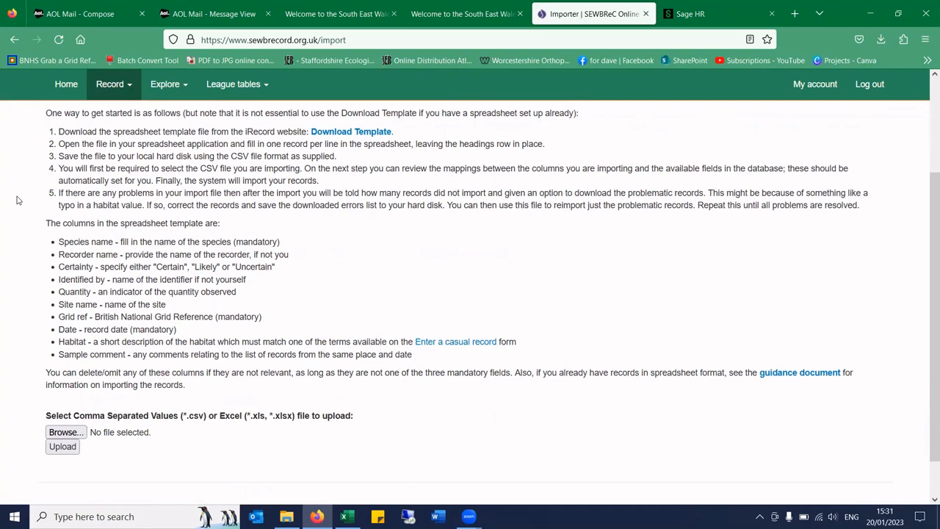
pyautogui.scroll(-1, 18, 200)
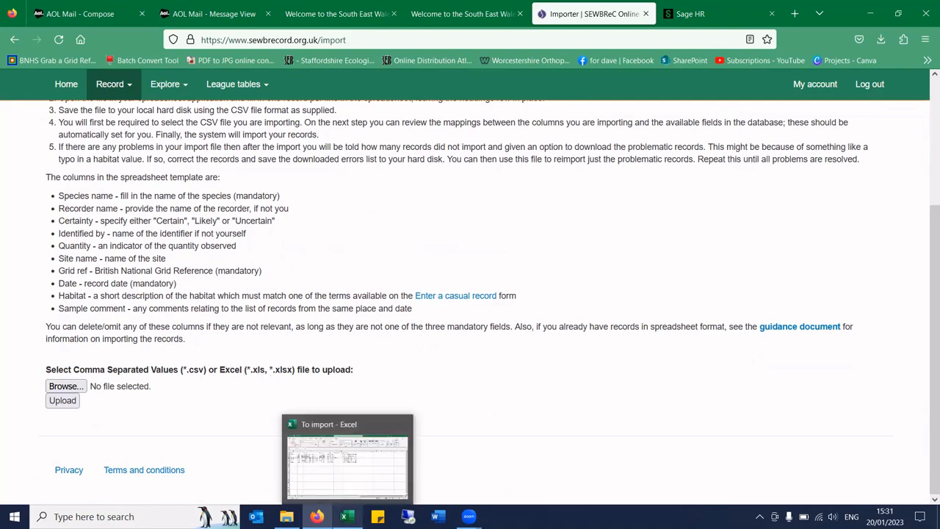
# - Switch to the To import workbook in Excel, review its columns including Email Address, and close the workbook
pyautogui.click(346, 516)
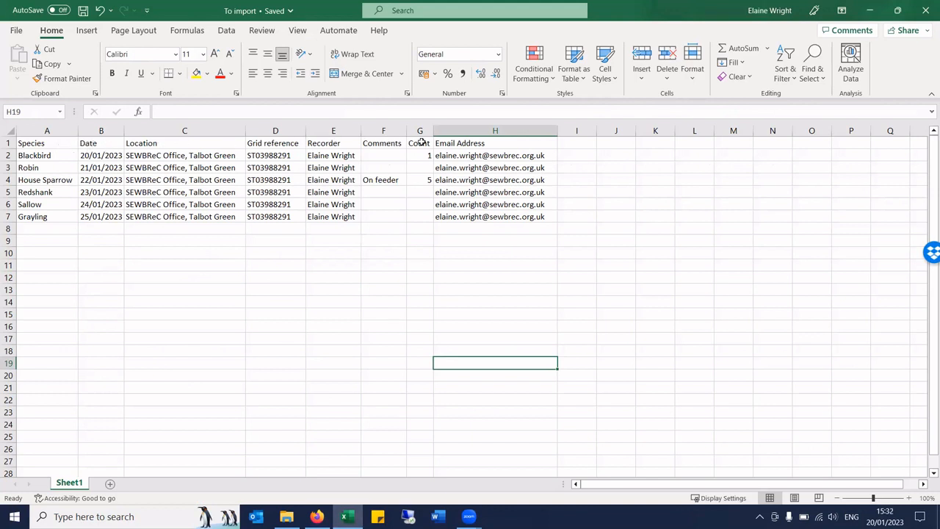
pyautogui.click(459, 144)
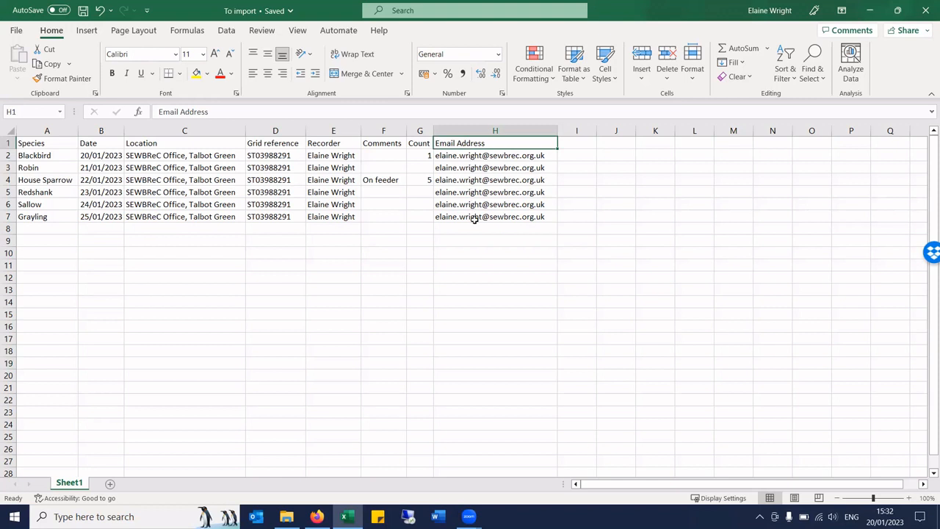
pyautogui.click(196, 277)
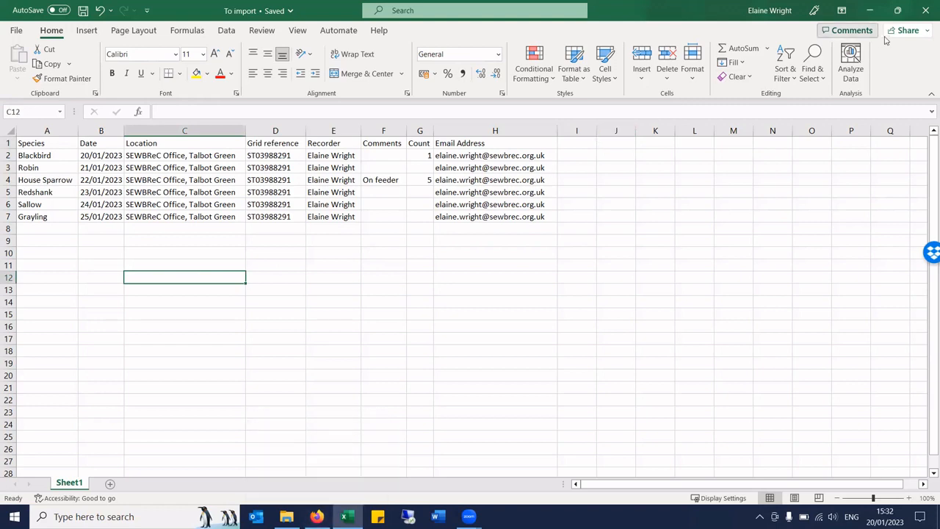
pyautogui.click(925, 8)
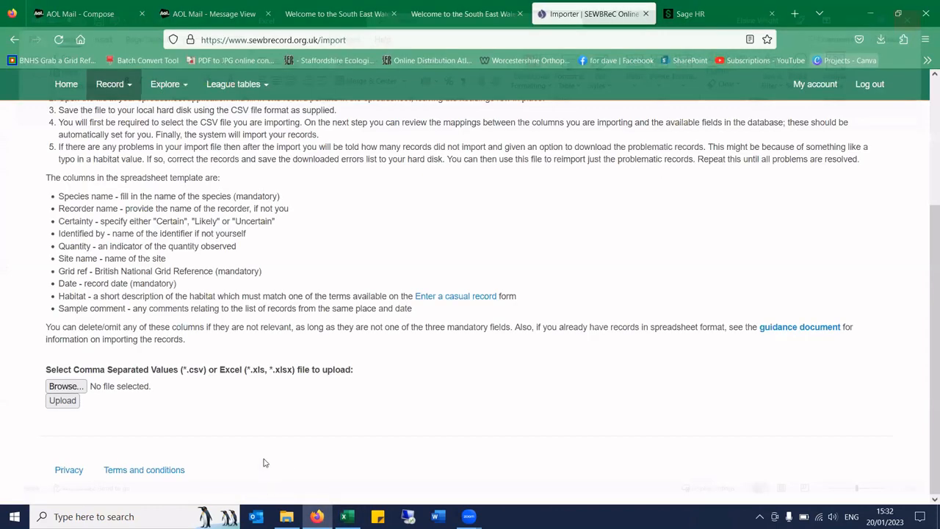
# - Choose the To import.xlsx spreadsheet as the import file and upload it
pyautogui.click(65, 386)
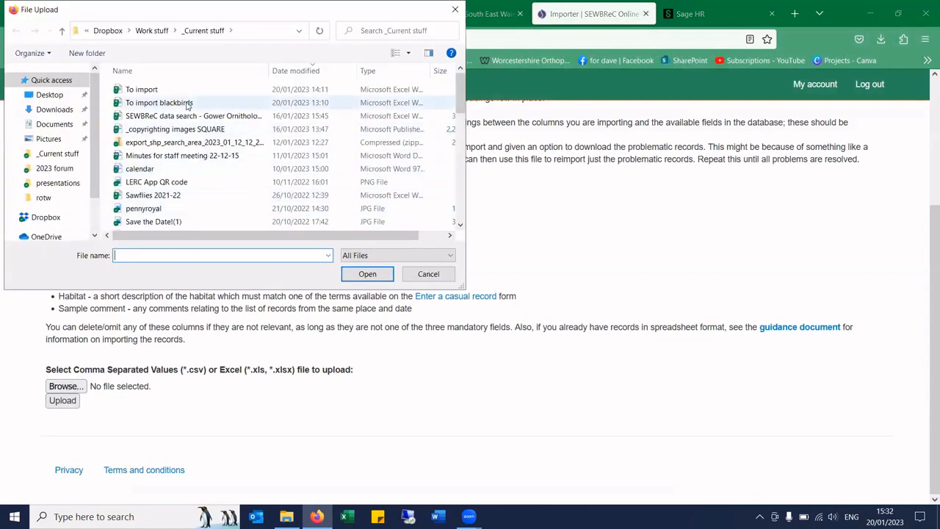
pyautogui.click(182, 93)
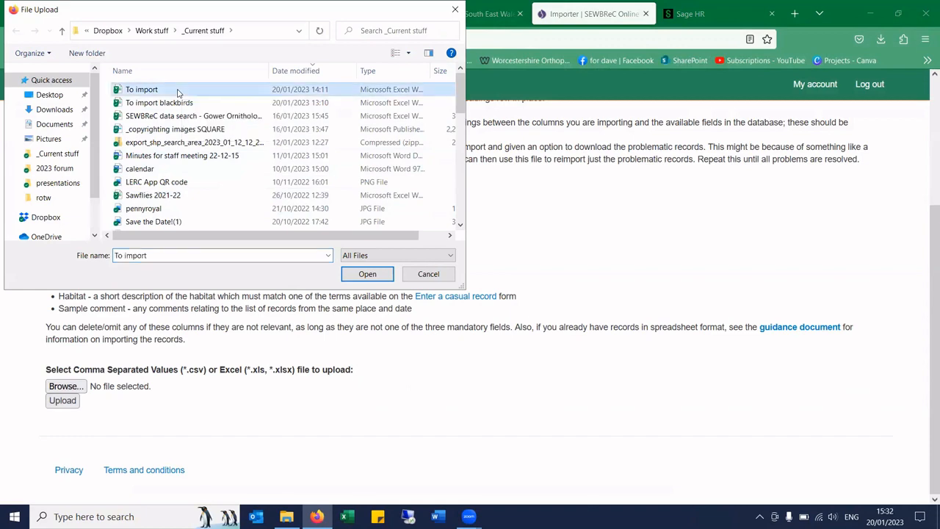
pyautogui.click(362, 279)
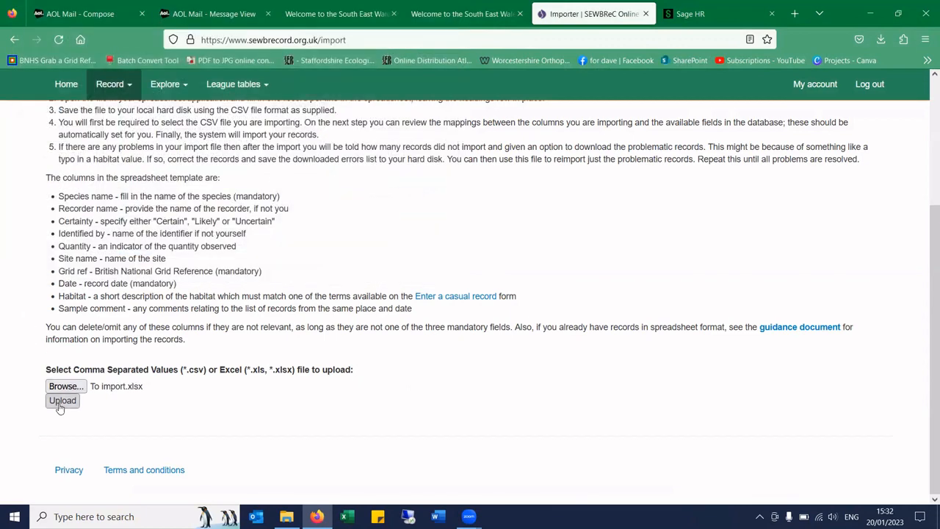
pyautogui.click(60, 405)
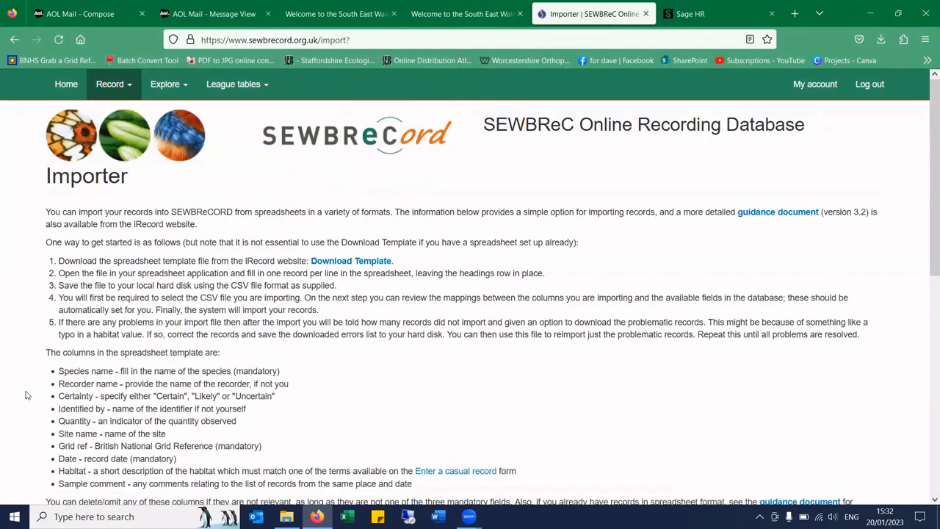
# - In the import settings, set the survey dataset to General records and the spatial reference system to British National Grid
pyautogui.scroll(-5, 22, 346)
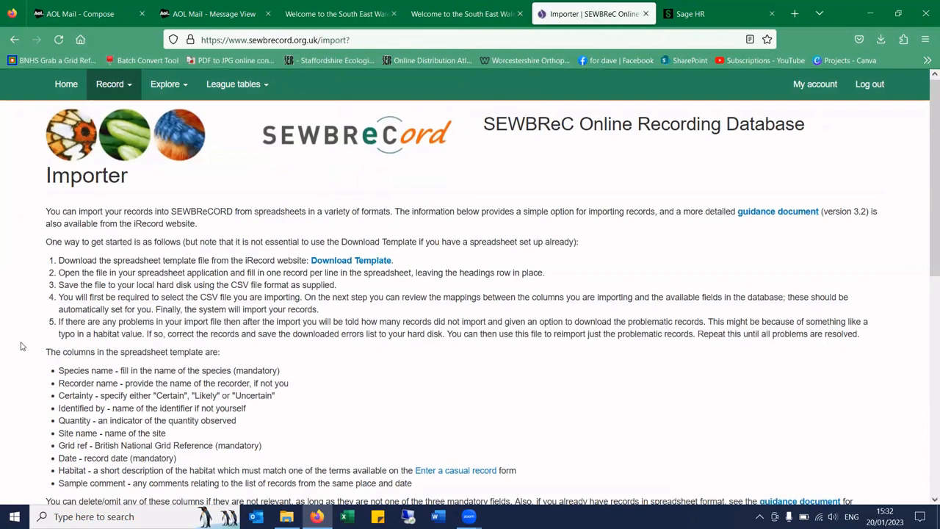
pyautogui.scroll(-1, 22, 340)
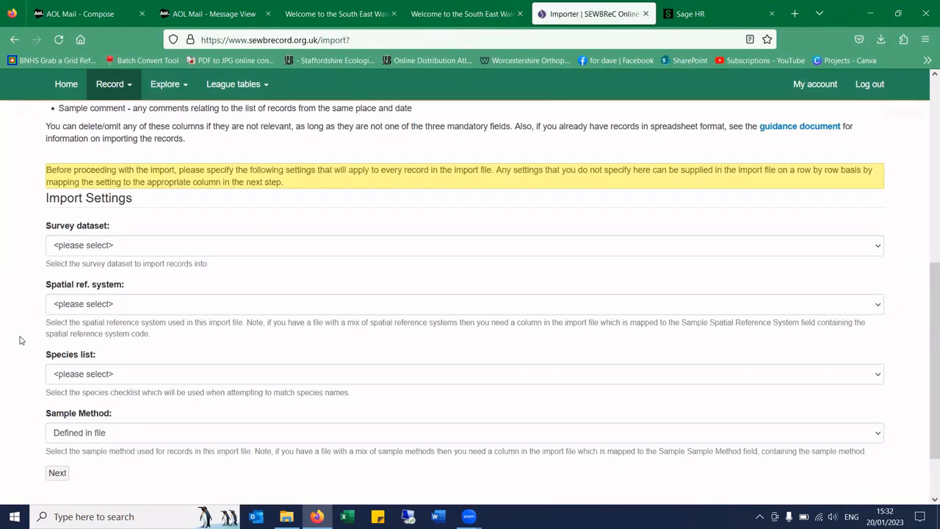
pyautogui.scroll(-1, 21, 340)
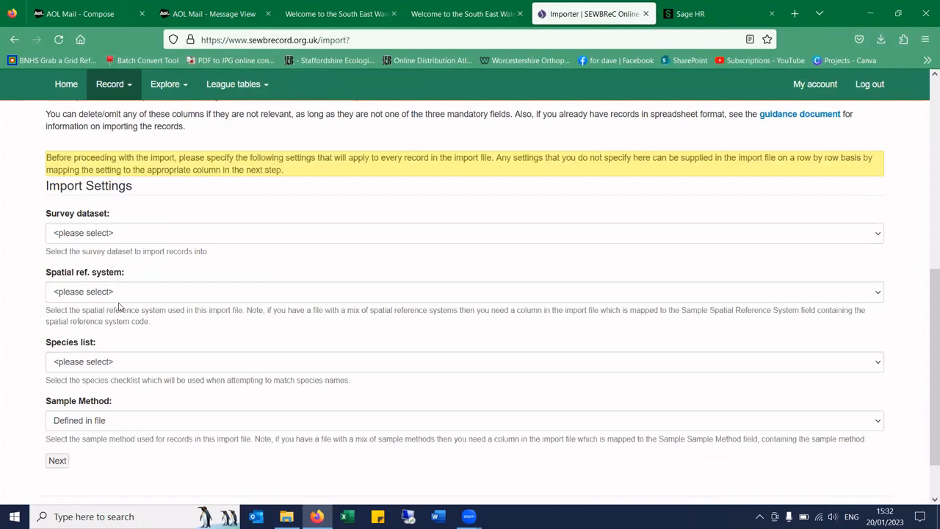
pyautogui.click(135, 234)
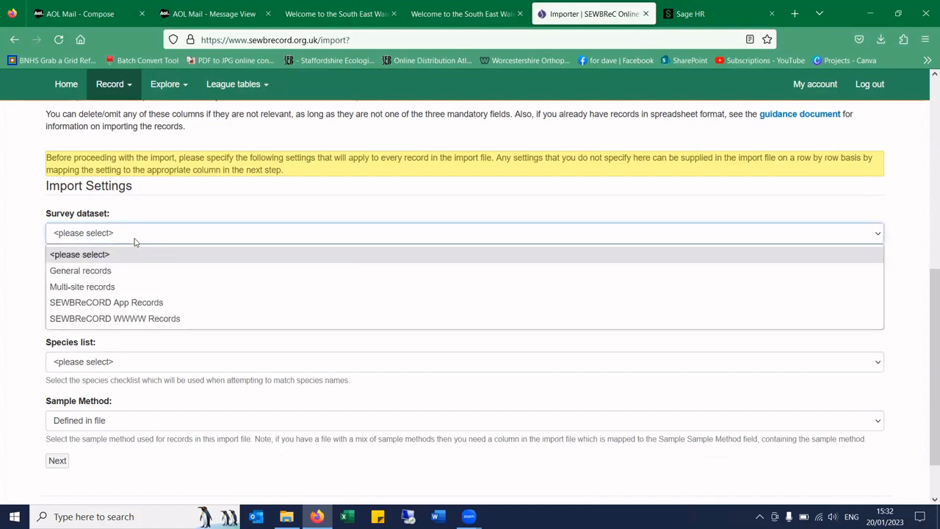
pyautogui.click(122, 278)
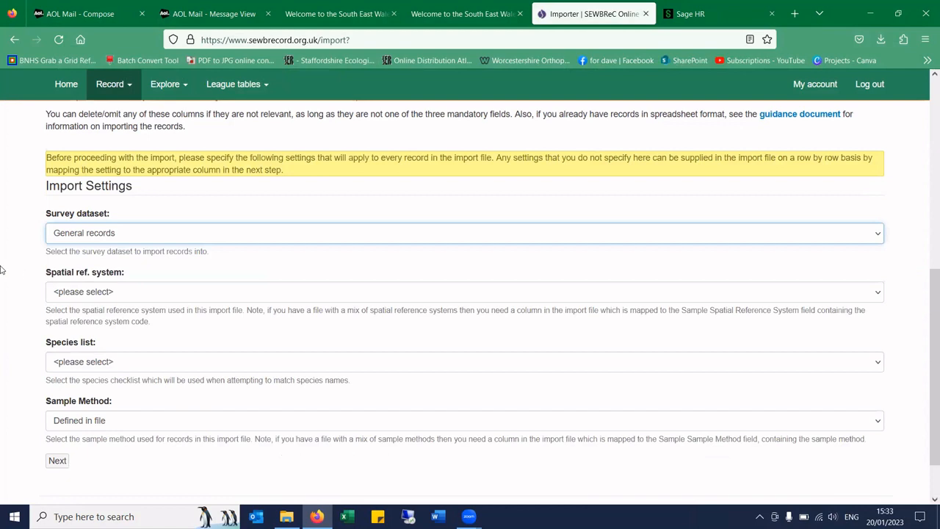
pyautogui.click(148, 298)
pyautogui.scroll(-3, 240, 194)
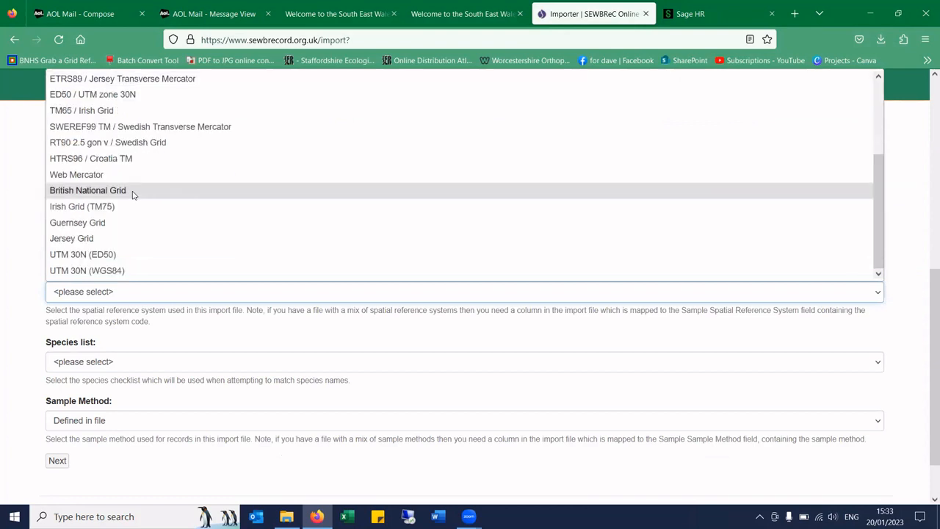
pyautogui.click(134, 194)
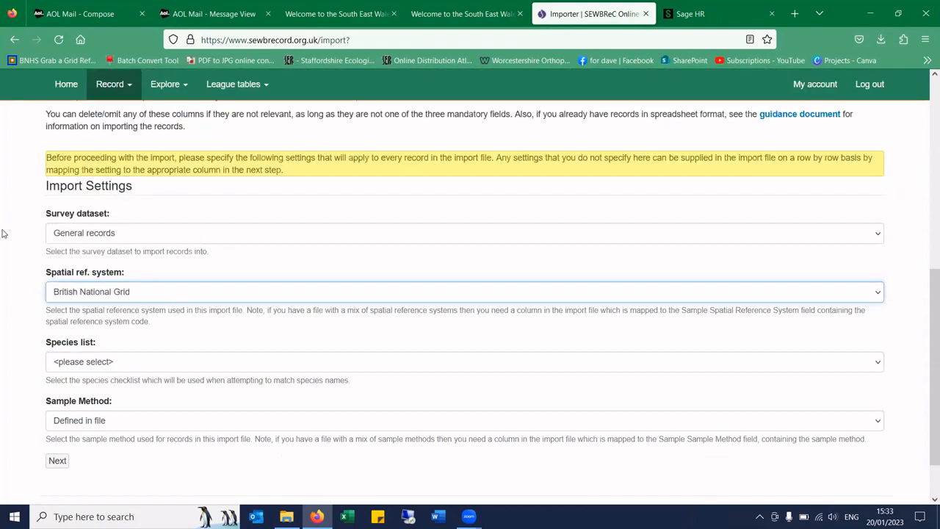
# - Set the species list used for matching names to UK Master List
pyautogui.click(120, 364)
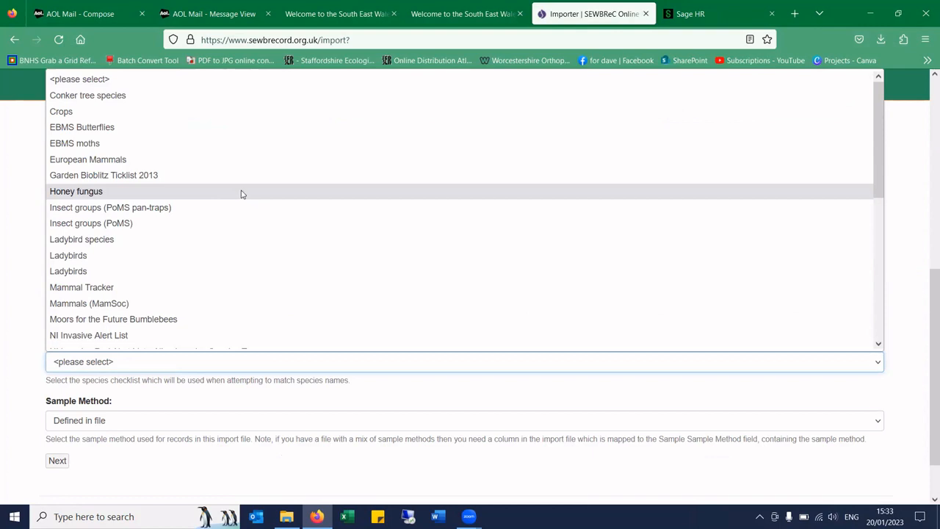
pyautogui.scroll(-4, 243, 195)
pyautogui.scroll(-2, 242, 195)
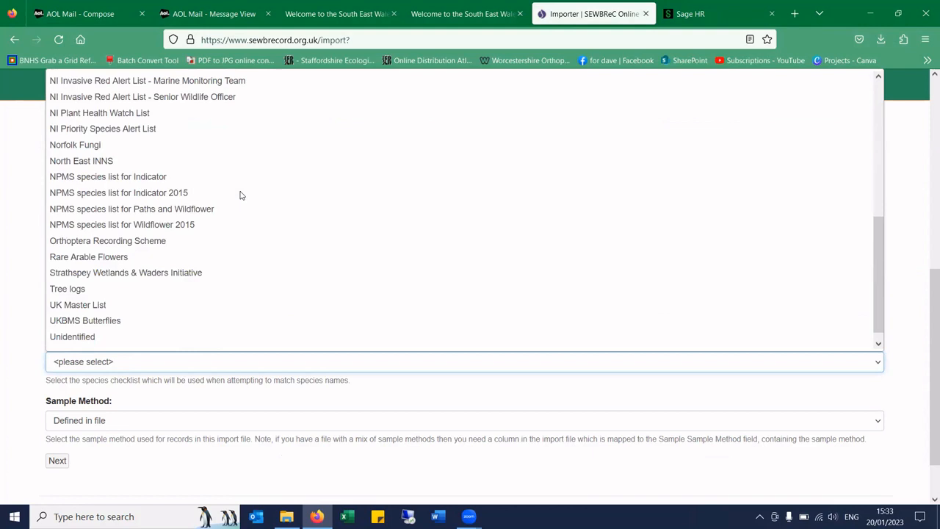
pyautogui.scroll(-1, 239, 202)
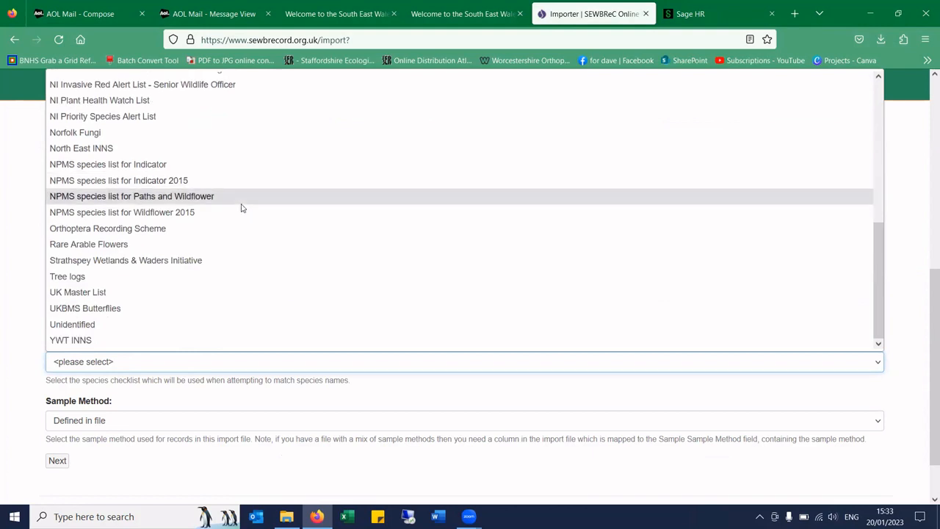
pyautogui.click(118, 294)
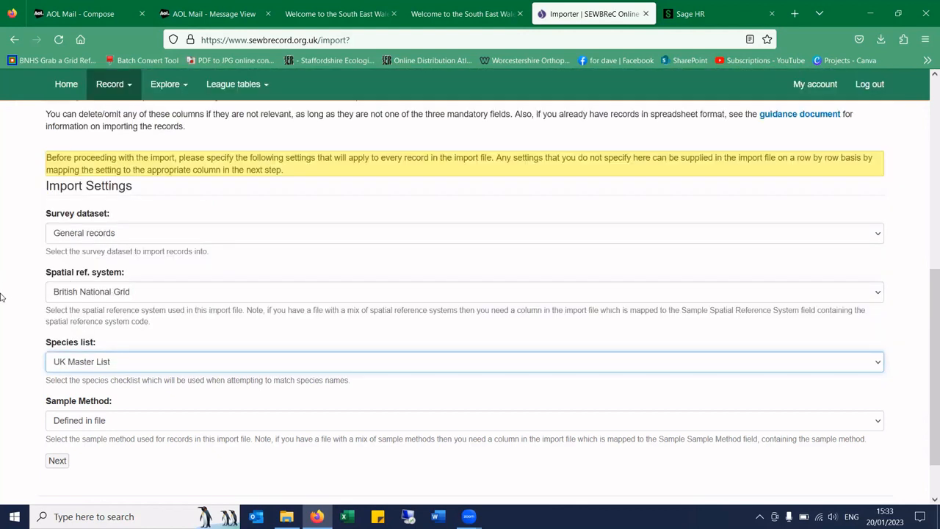
# - Set the sample method to Field Observation and proceed to the column mapping stage
pyautogui.click(154, 427)
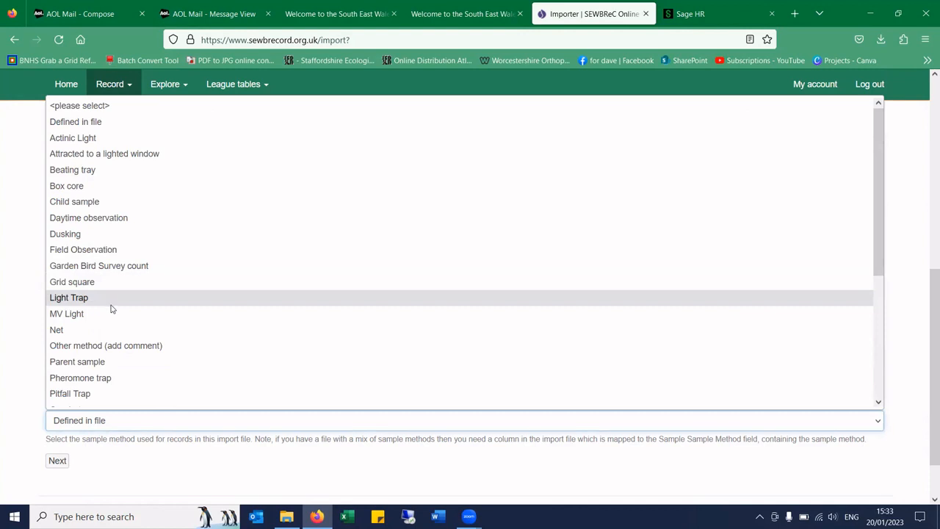
pyautogui.scroll(-4, 177, 315)
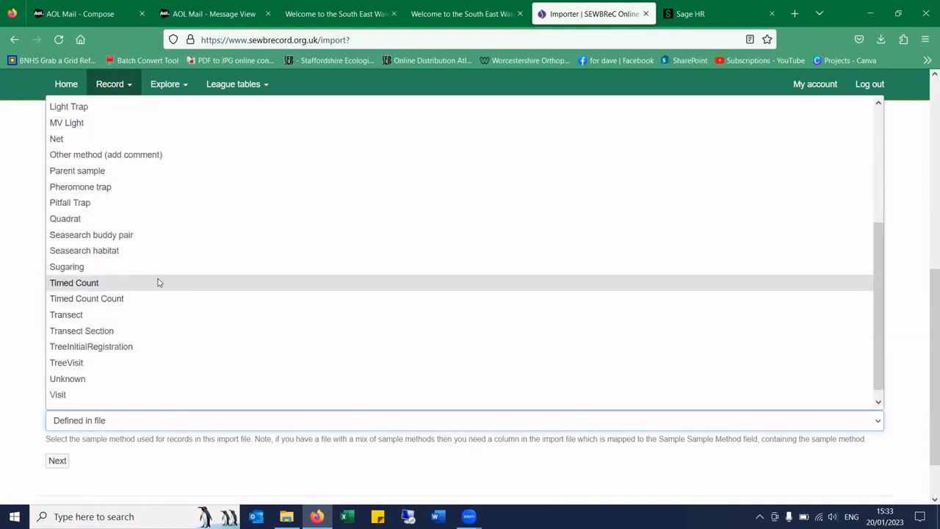
pyautogui.scroll(4, 163, 266)
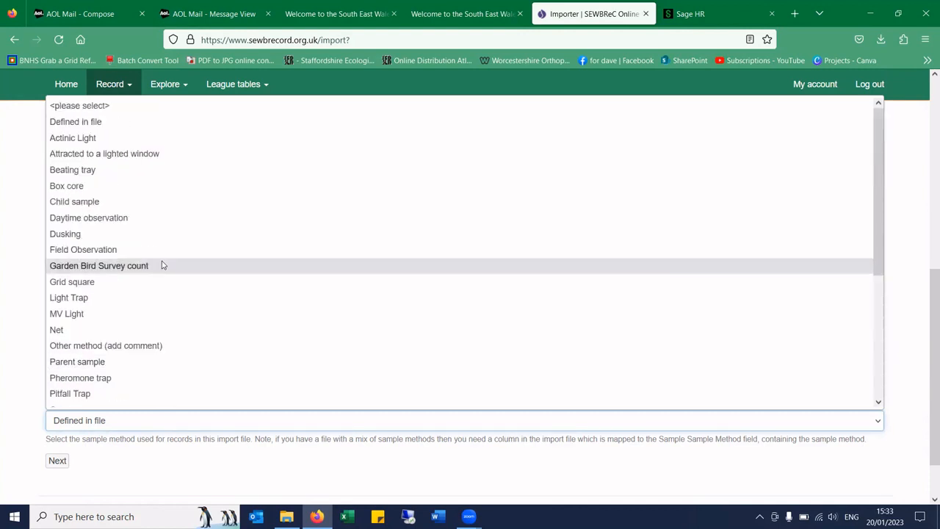
pyautogui.click(121, 255)
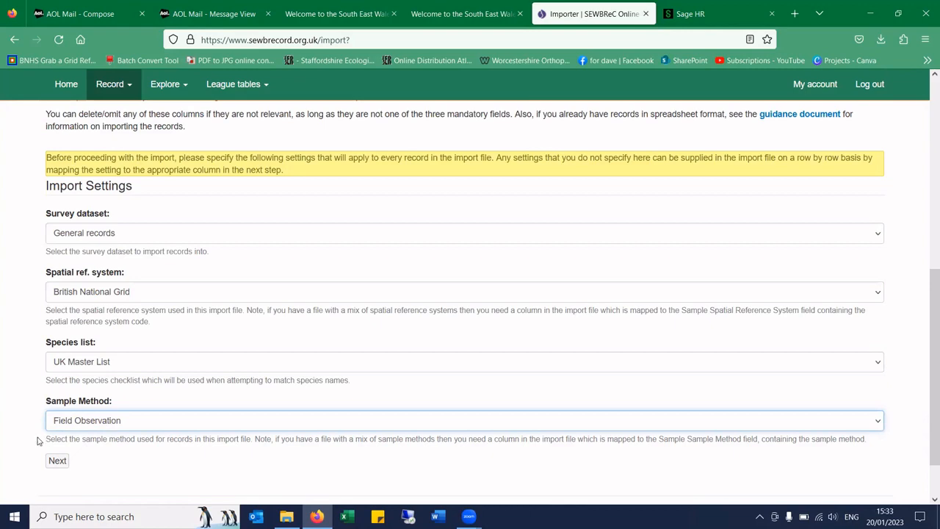
pyautogui.click(56, 461)
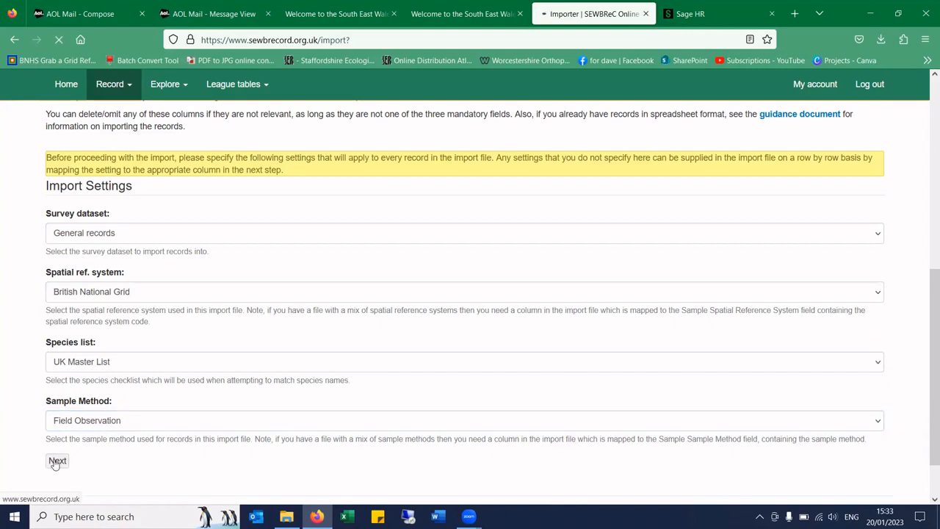
# - Map the Recorder column of the import file to the Recorder Name sample custom attribute
pyautogui.scroll(-4, 33, 266)
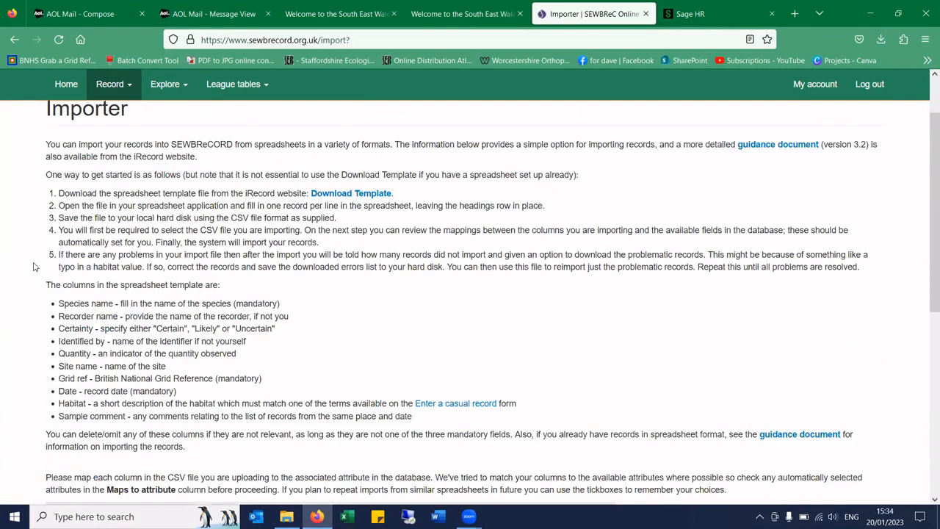
pyautogui.scroll(-5, 33, 266)
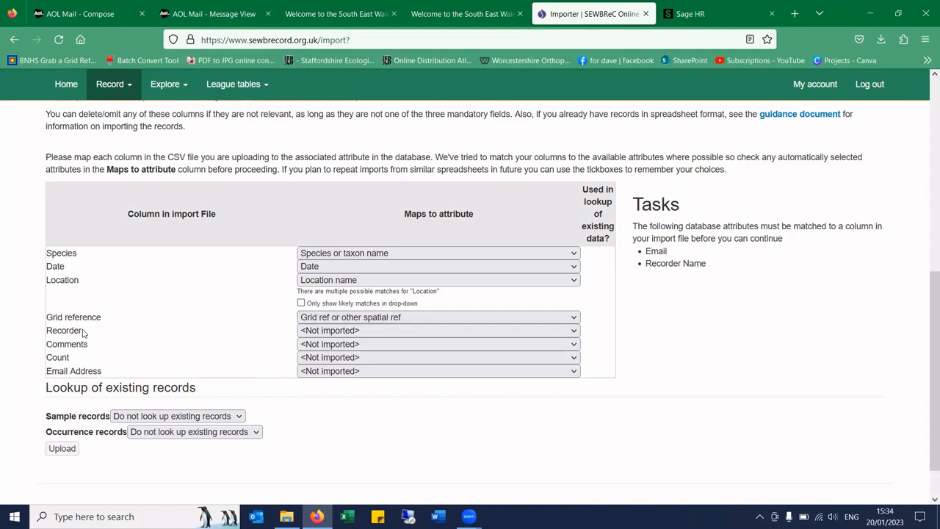
pyautogui.click(337, 335)
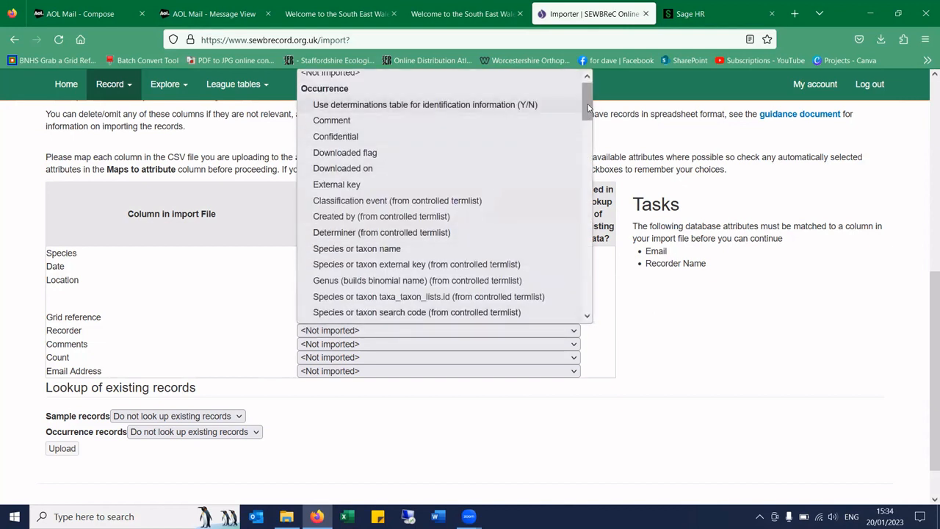
pyautogui.moveTo(587, 104); pyautogui.dragTo(605, 313)
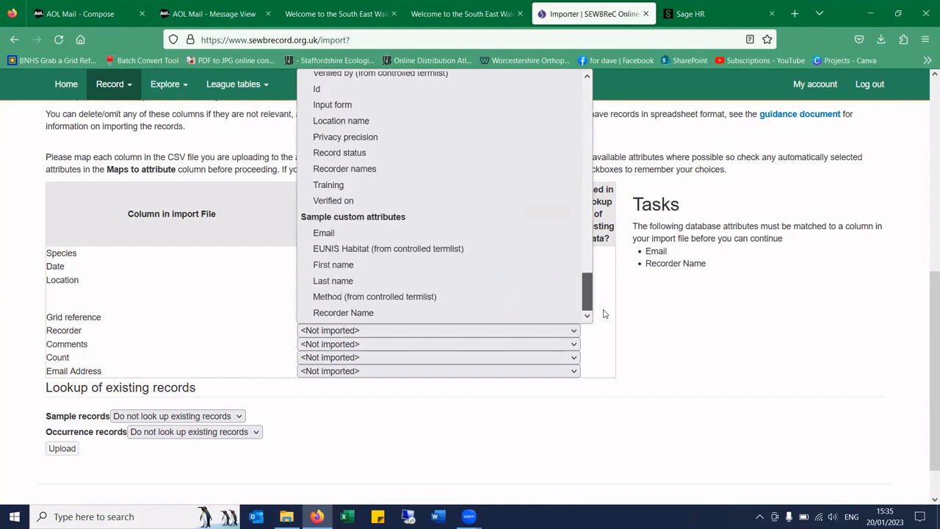
pyautogui.click(375, 313)
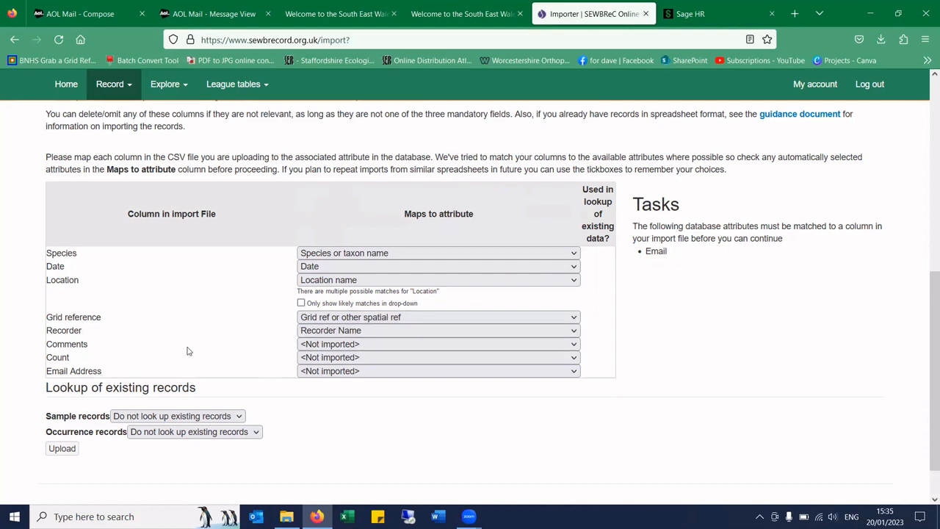
# - Map the Comments column to the occurrence Comment attribute and the Count column to the Quantity occurrence custom attribute
pyautogui.click(330, 347)
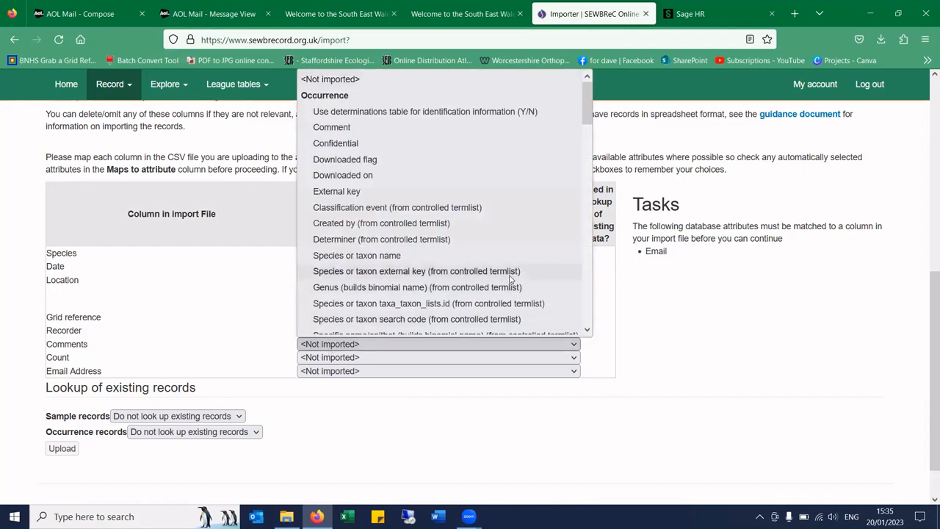
pyautogui.click(331, 128)
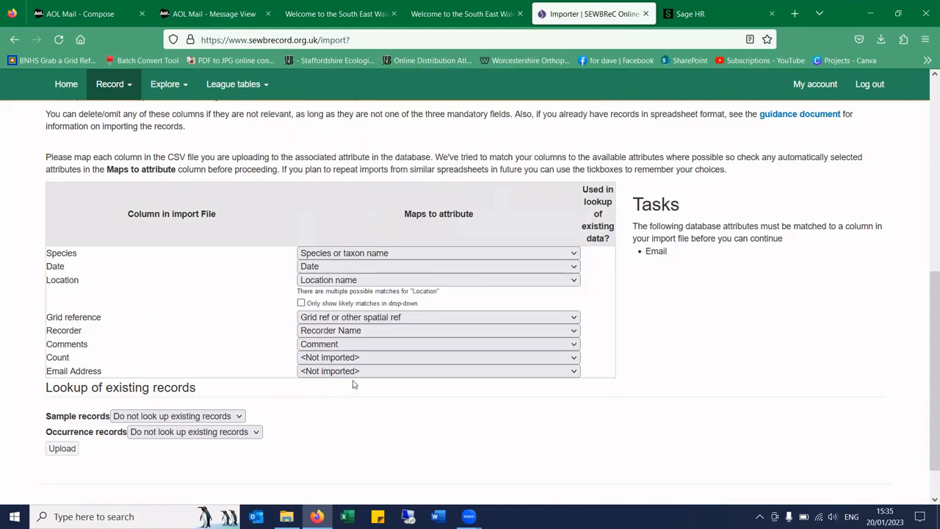
pyautogui.click(363, 357)
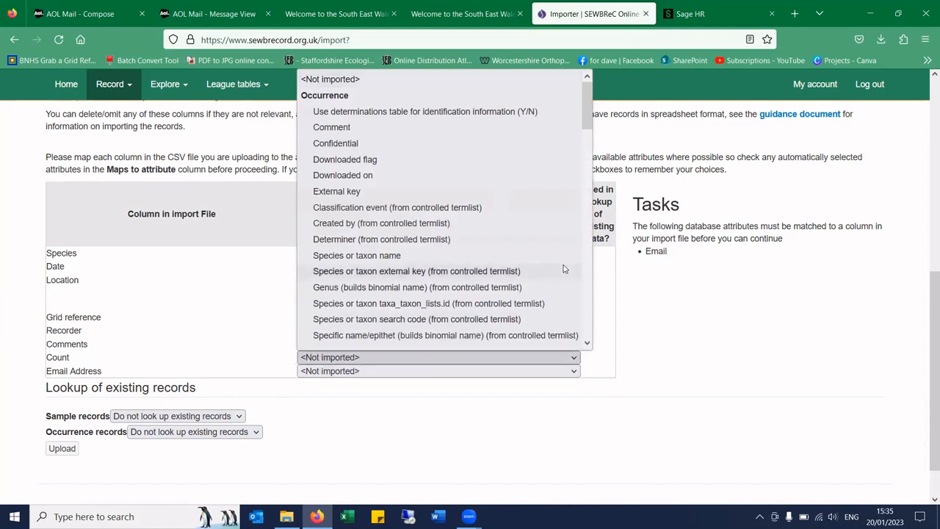
pyautogui.scroll(-2, 516, 197)
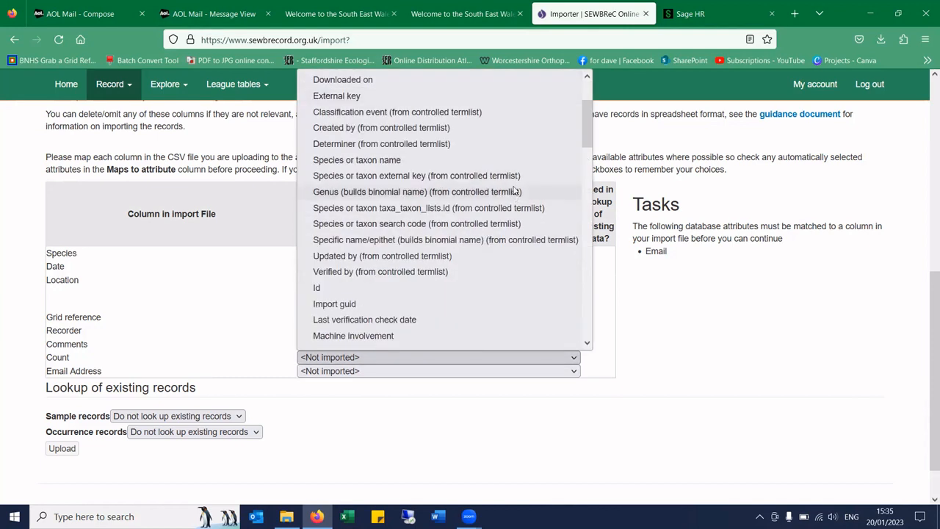
pyautogui.scroll(-8, 514, 191)
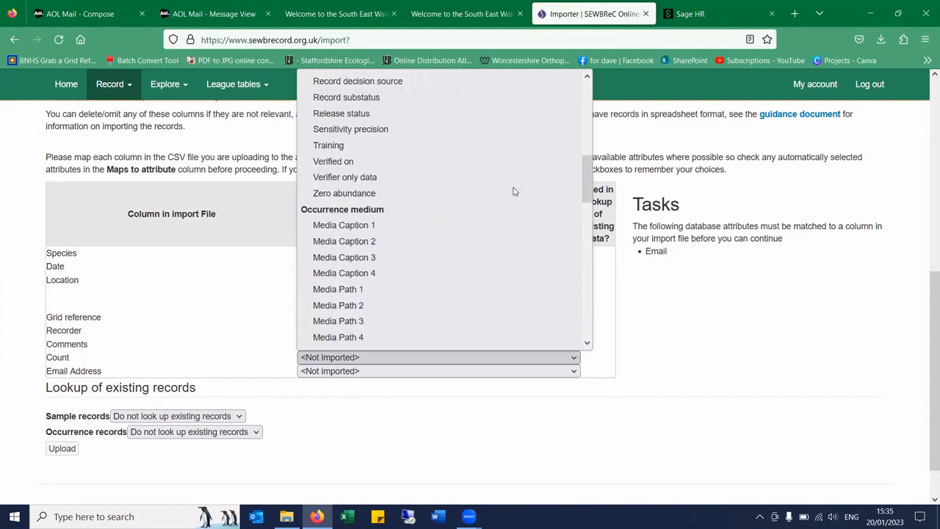
pyautogui.scroll(-2, 467, 171)
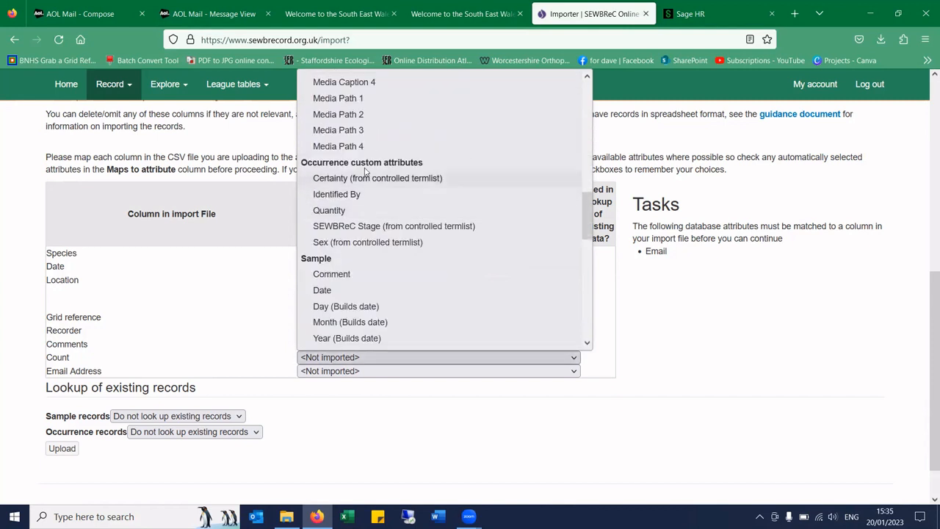
pyautogui.click(351, 213)
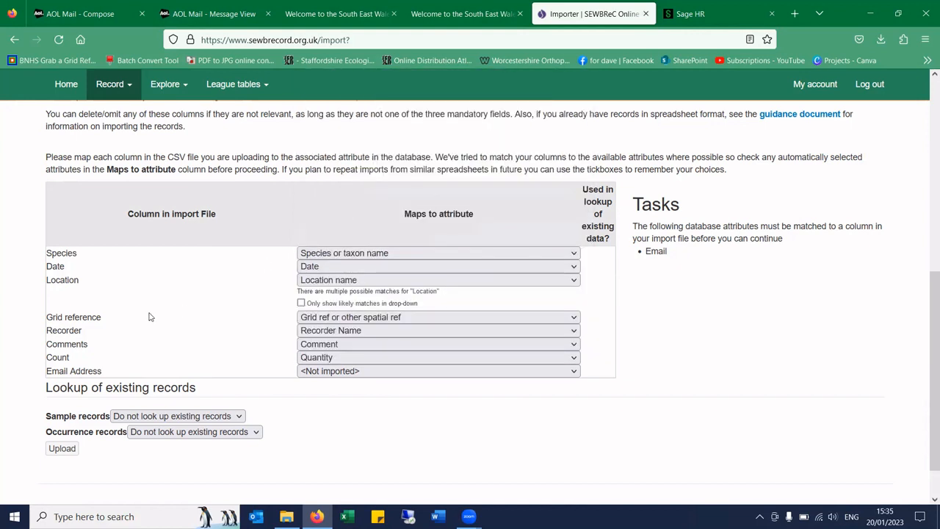
# - Map the Email Address column of the import file to the Email sample custom attribute
pyautogui.click(343, 376)
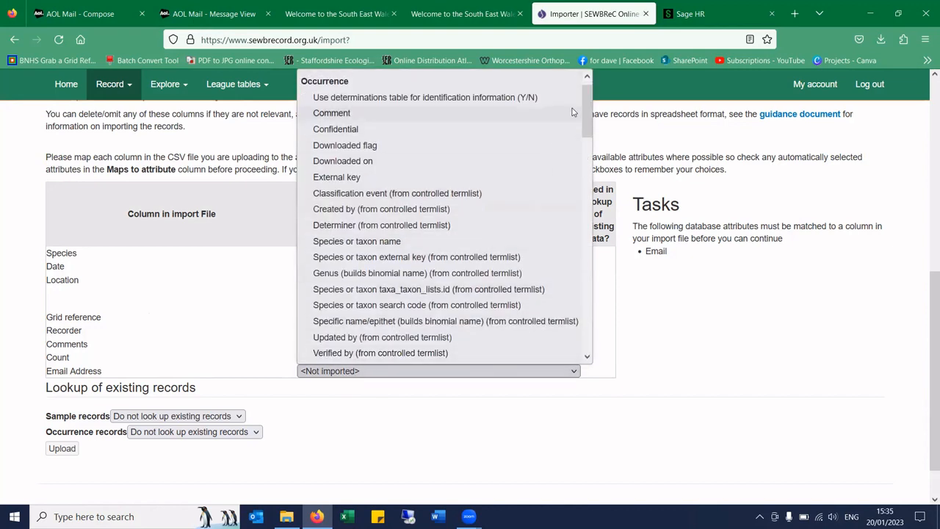
pyautogui.moveTo(589, 121); pyautogui.dragTo(600, 345)
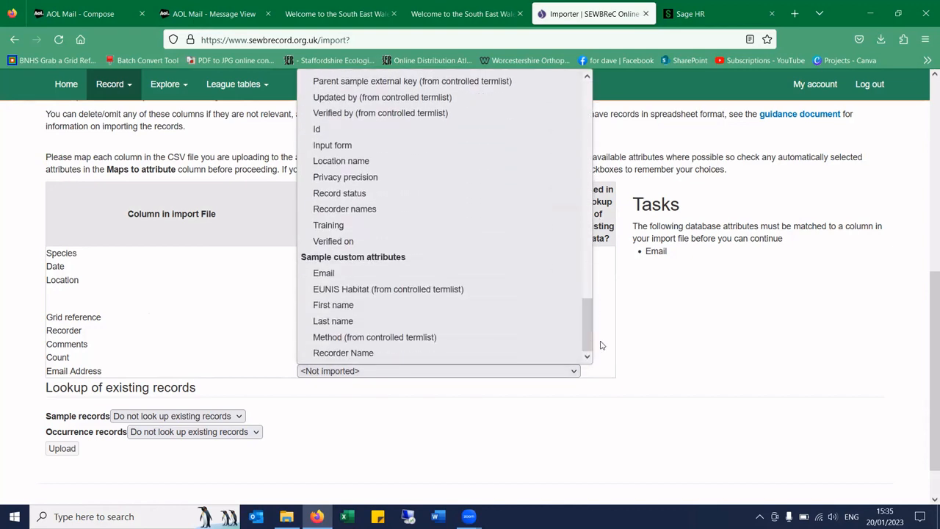
pyautogui.click(324, 273)
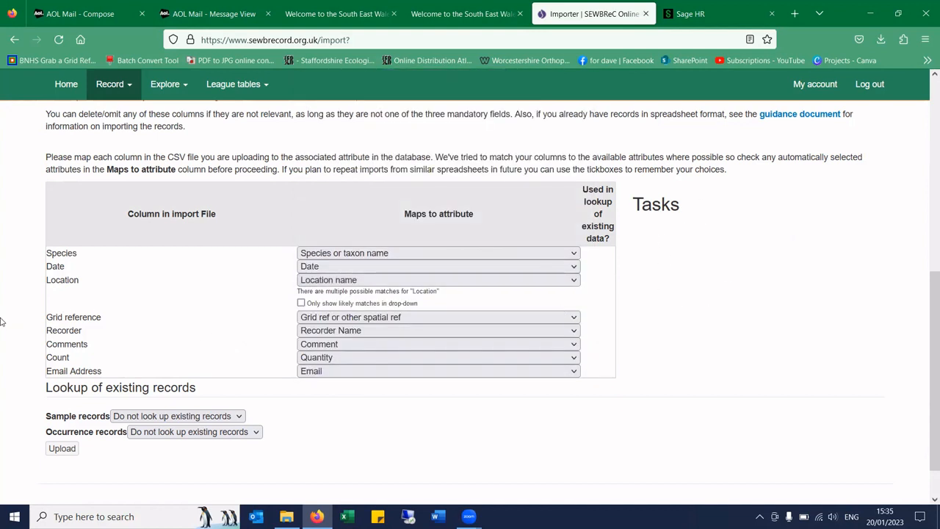
# - Upload the records with the completed column mappings, leaving the lookup of existing records unused
pyautogui.scroll(-1, 17, 303)
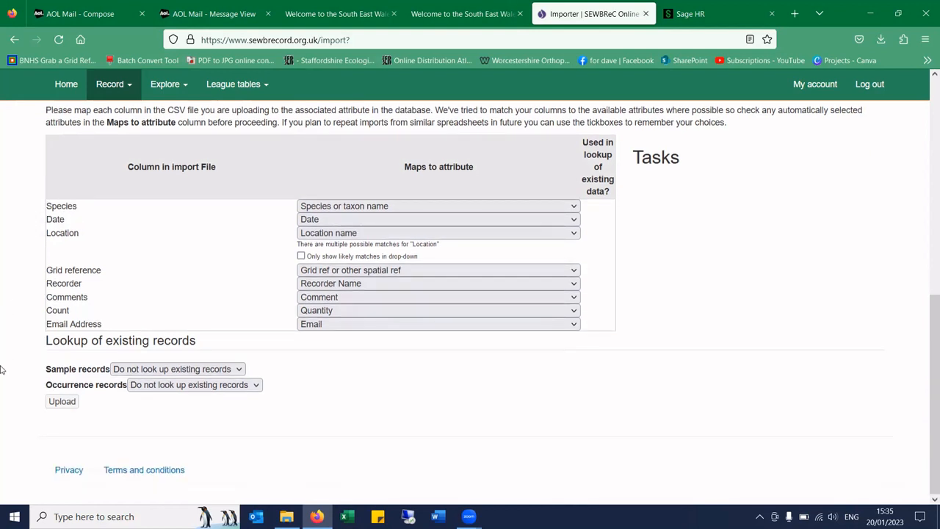
pyautogui.click(62, 403)
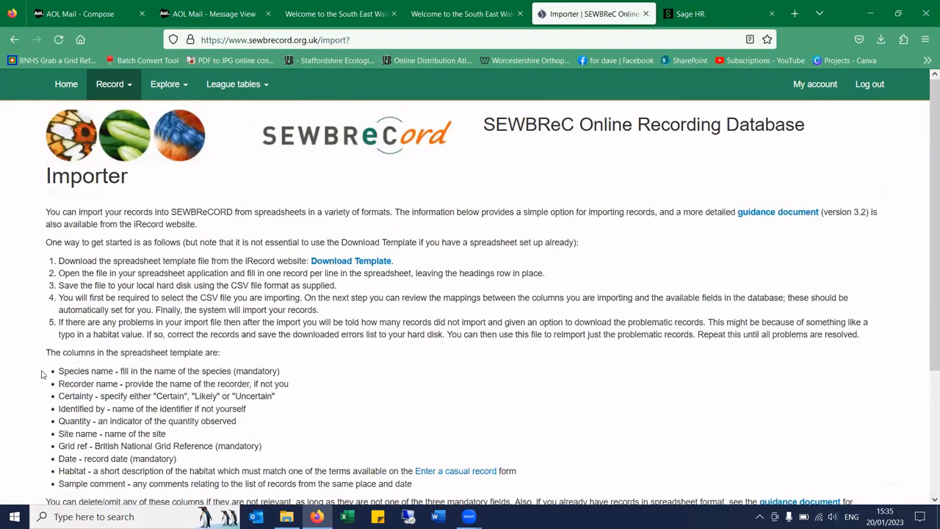
pyautogui.scroll(-3, 27, 346)
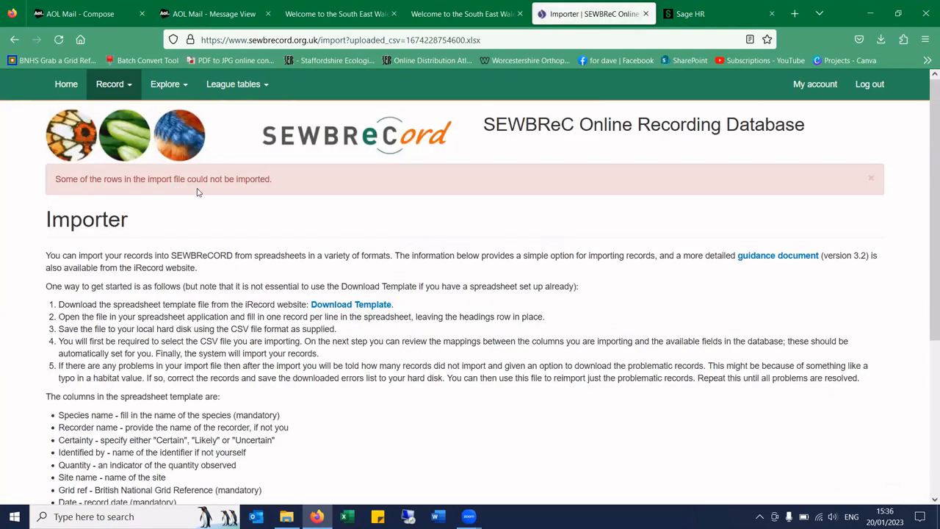
# - Download the CSV of the records that did not import and open it in Excel
pyautogui.scroll(-2, 13, 236)
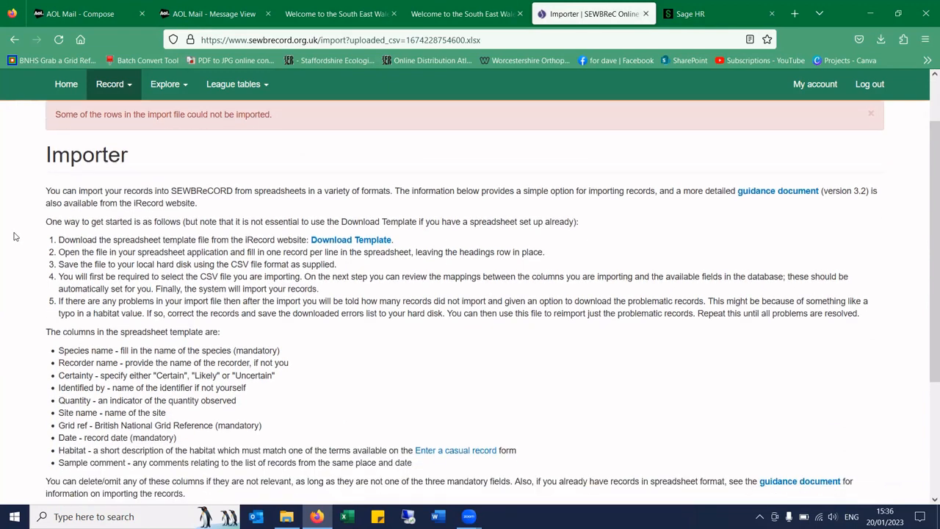
pyautogui.scroll(-1, 22, 253)
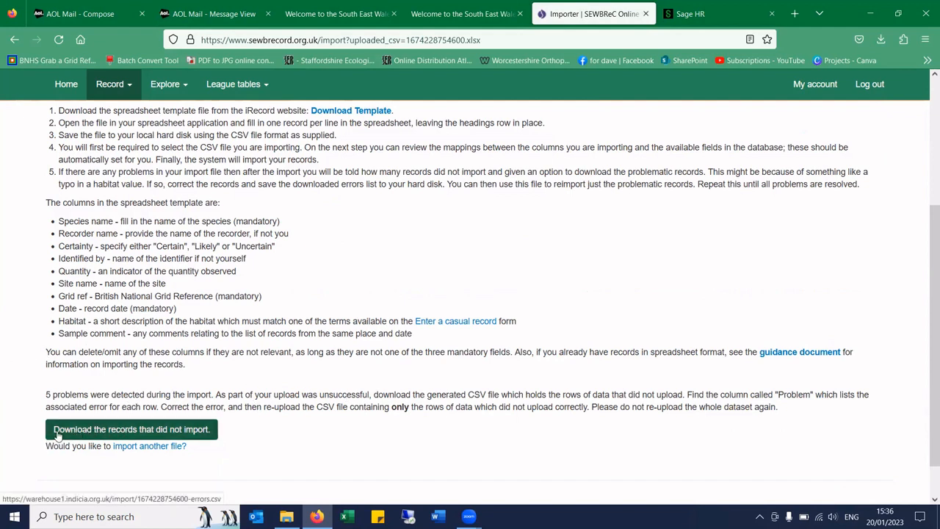
pyautogui.click(99, 435)
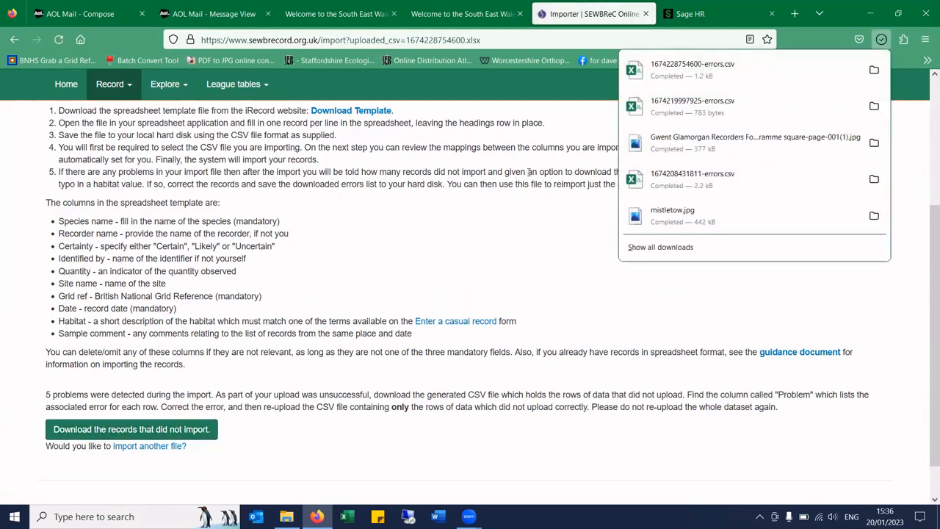
pyautogui.click(724, 71)
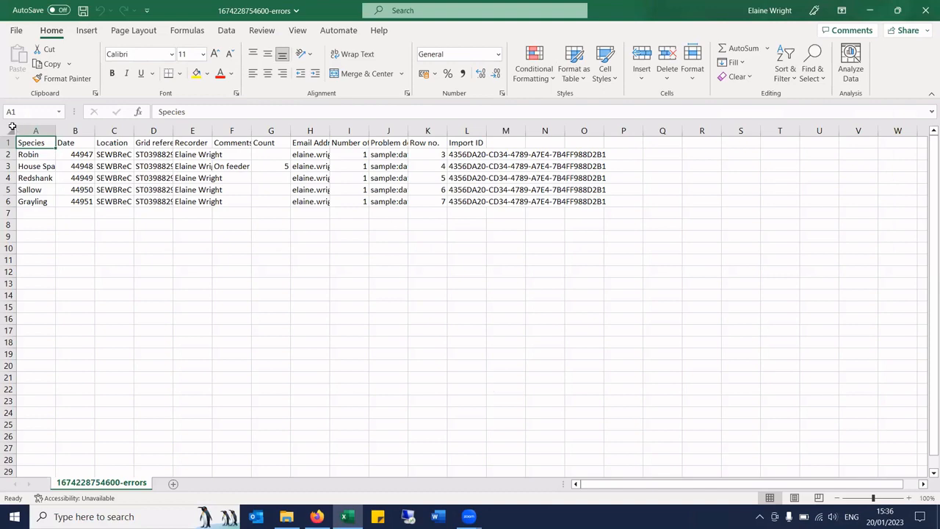
# - Fit all column widths of the errors sheet to their contents and examine the Problem description column
pyautogui.click(10, 129)
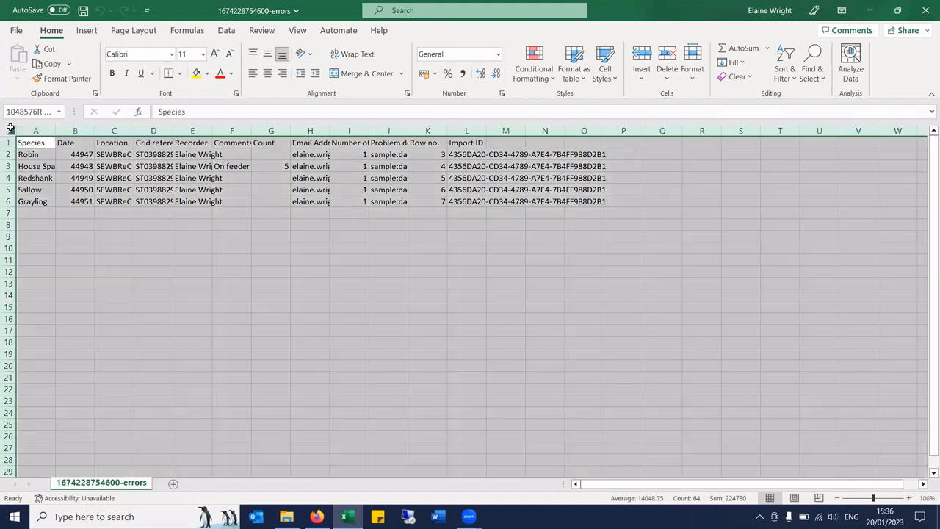
pyautogui.doubleClick(55, 130)
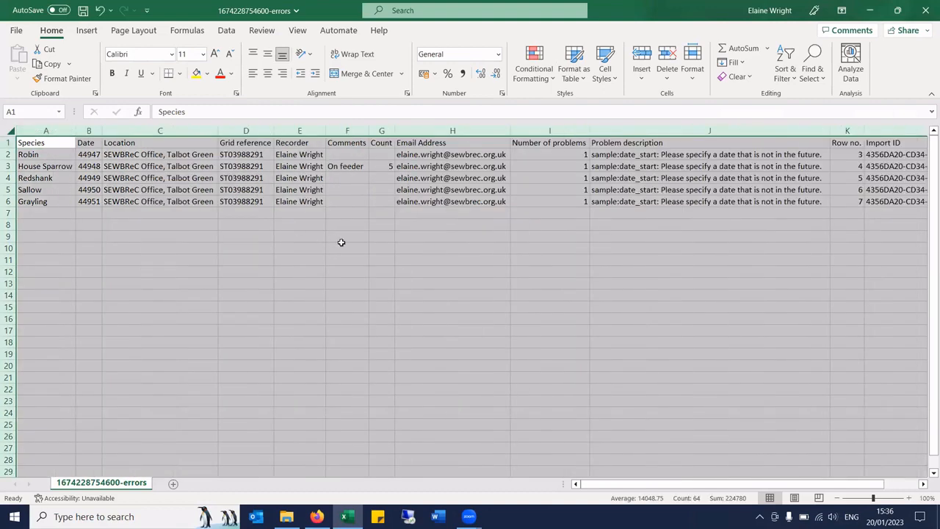
pyautogui.click(341, 246)
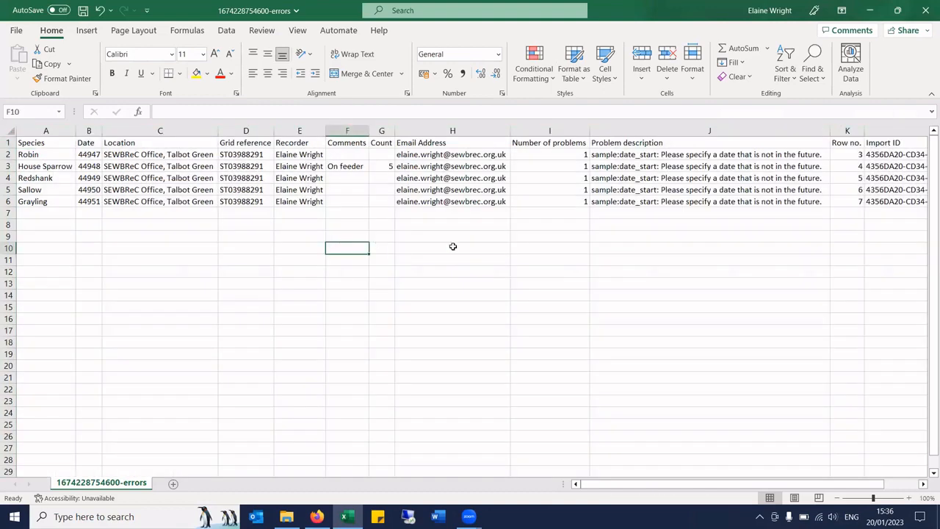
pyautogui.click(622, 143)
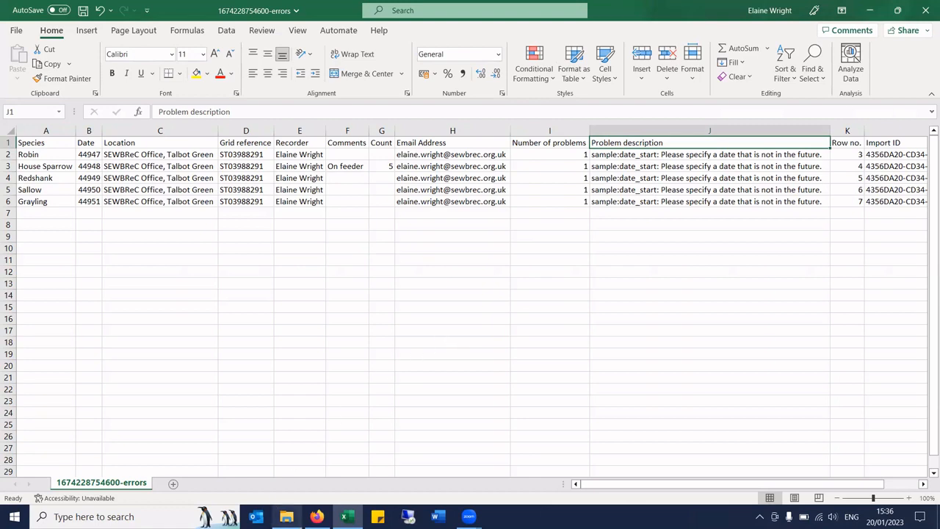
# - Open the To import workbook from the _Current stuff folder and copy the Blackbird date, 20/01/2023, to all the other species rows
pyautogui.click(286, 517)
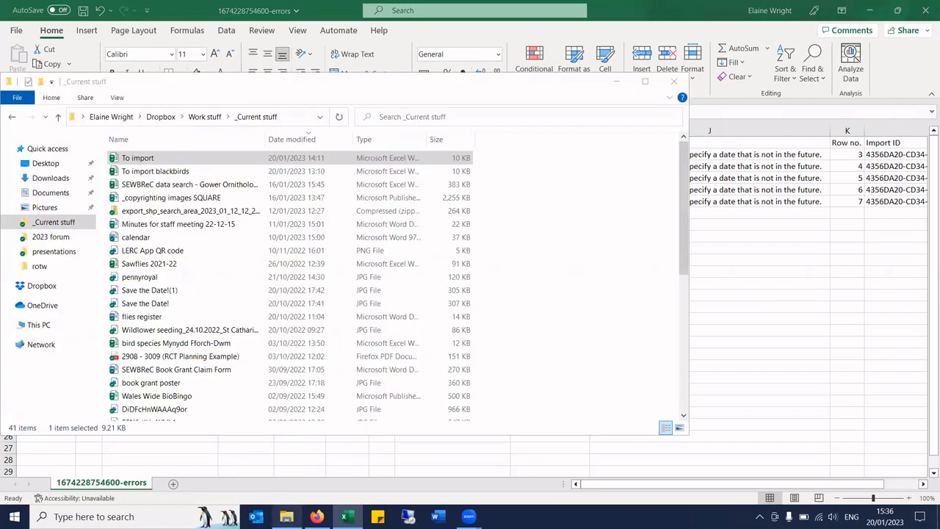
pyautogui.doubleClick(169, 163)
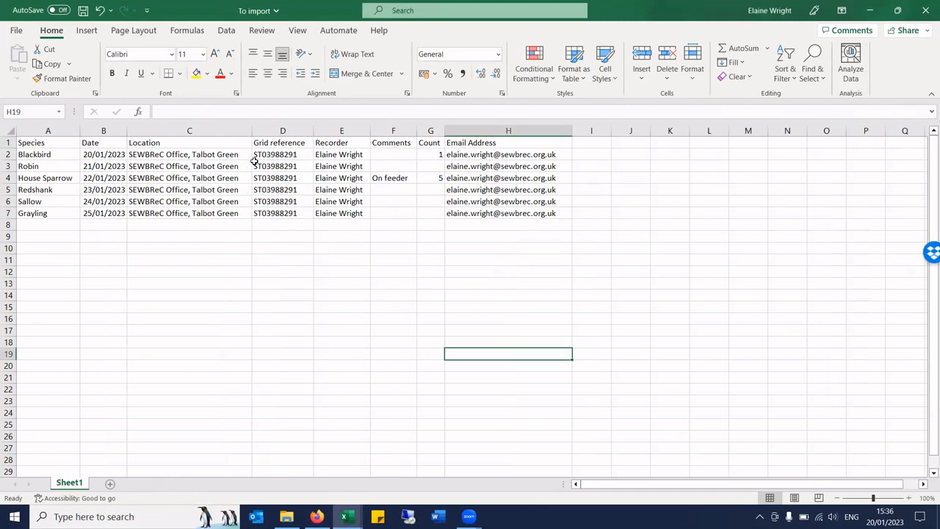
pyautogui.click(105, 157)
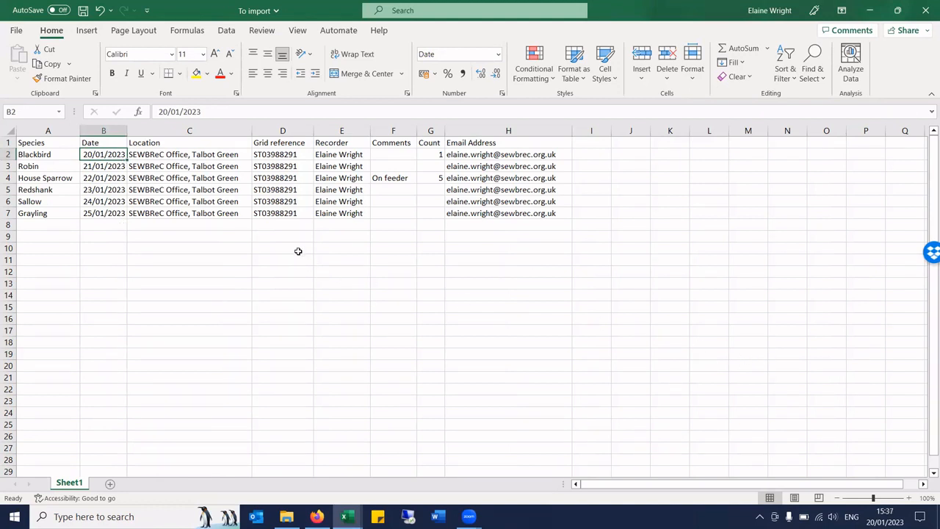
pyautogui.rightClick(116, 155)
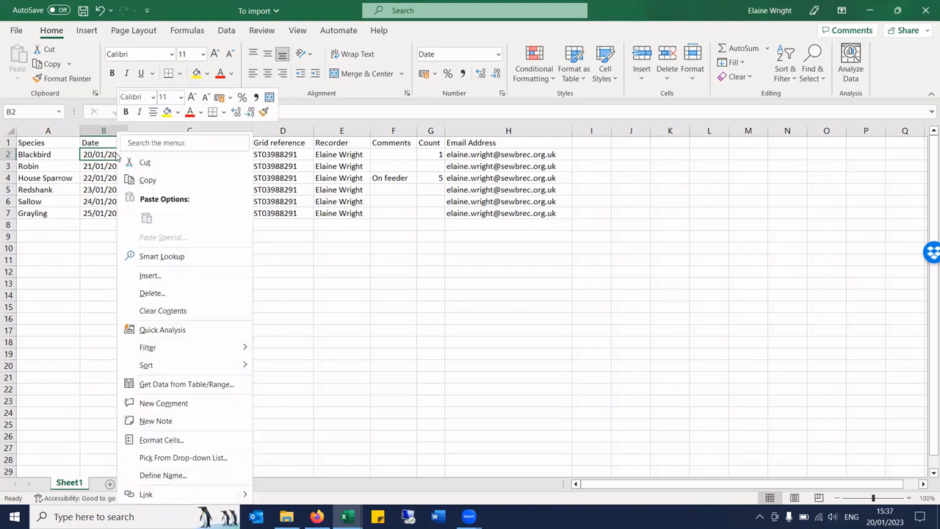
pyautogui.click(144, 178)
pyautogui.moveTo(120, 166); pyautogui.dragTo(116, 213)
pyautogui.press('Return')
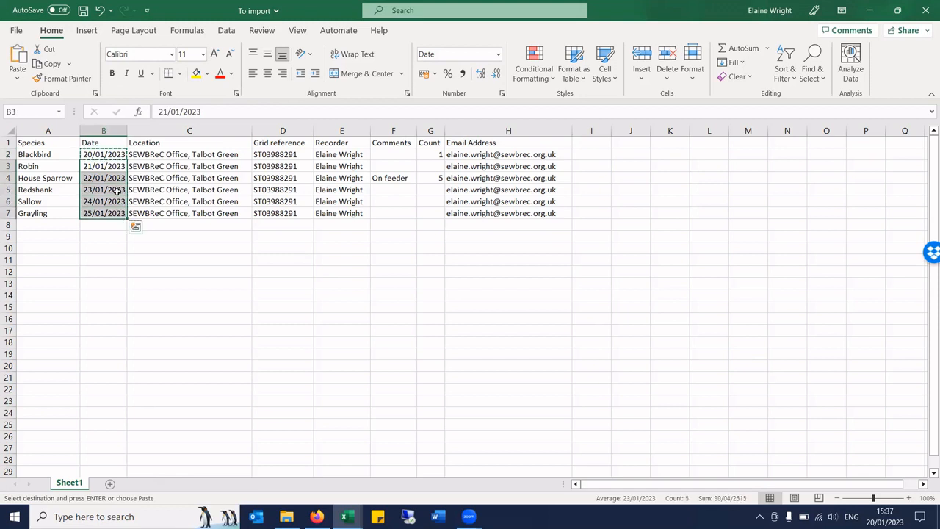
pyautogui.click(206, 270)
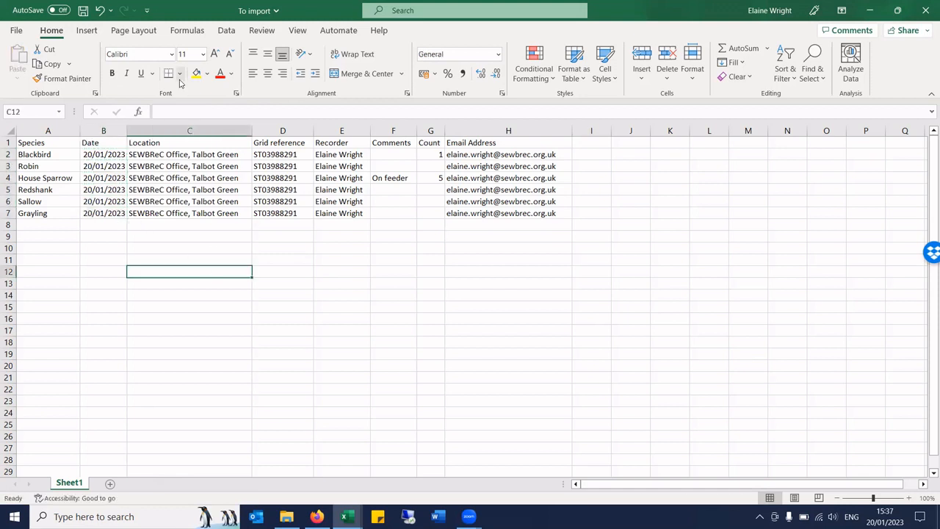
# - Save and close the To import workbook, and close the errors CSV without saving its changes
pyautogui.click(84, 10)
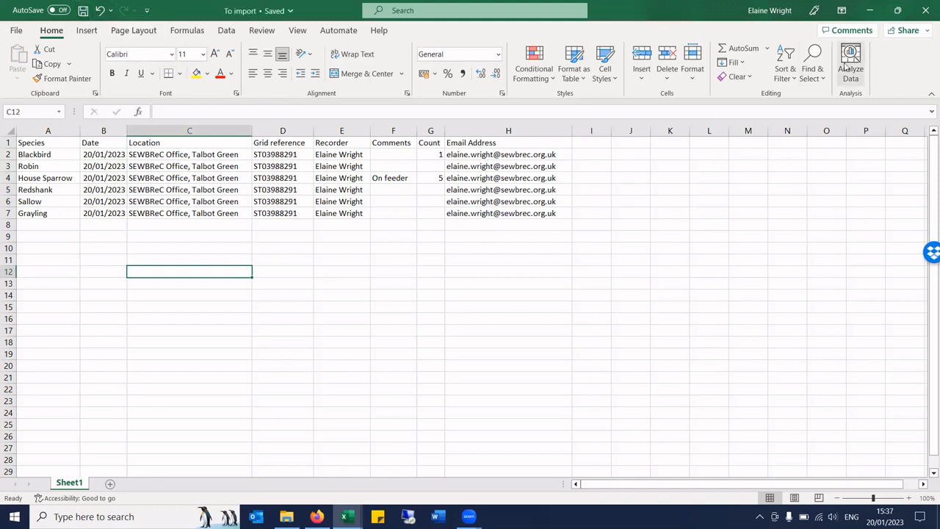
pyautogui.click(925, 11)
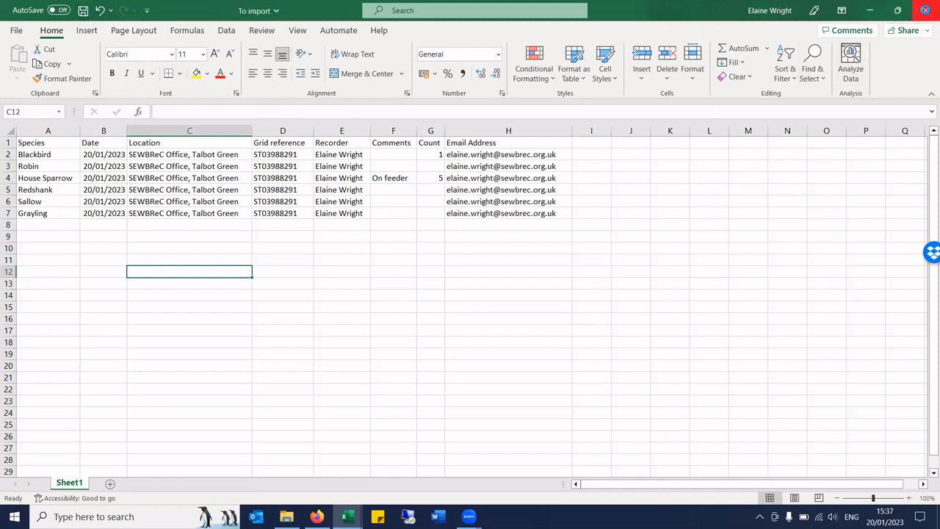
pyautogui.click(580, 177)
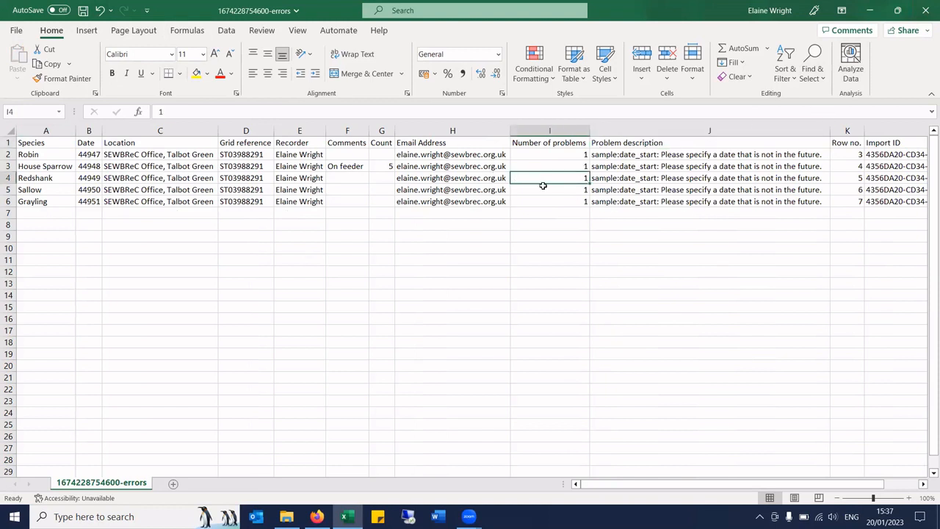
pyautogui.click(925, 12)
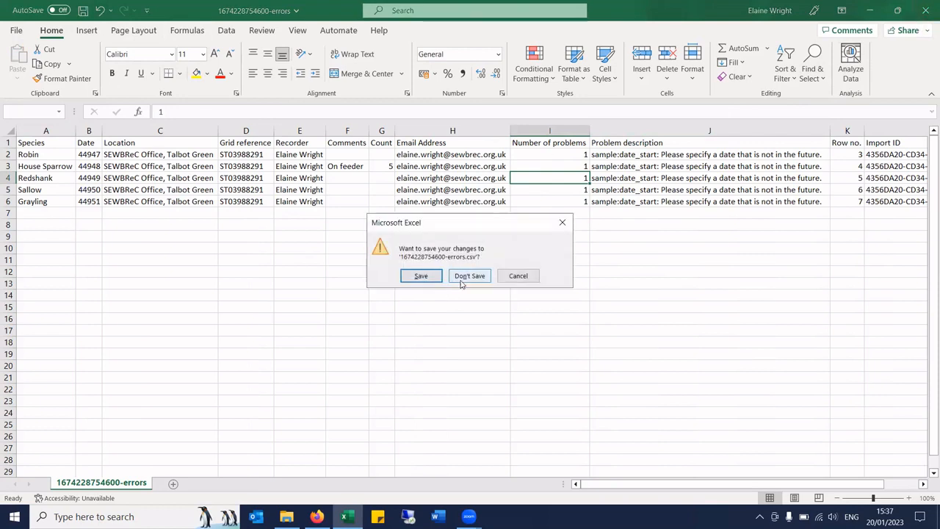
pyautogui.click(462, 280)
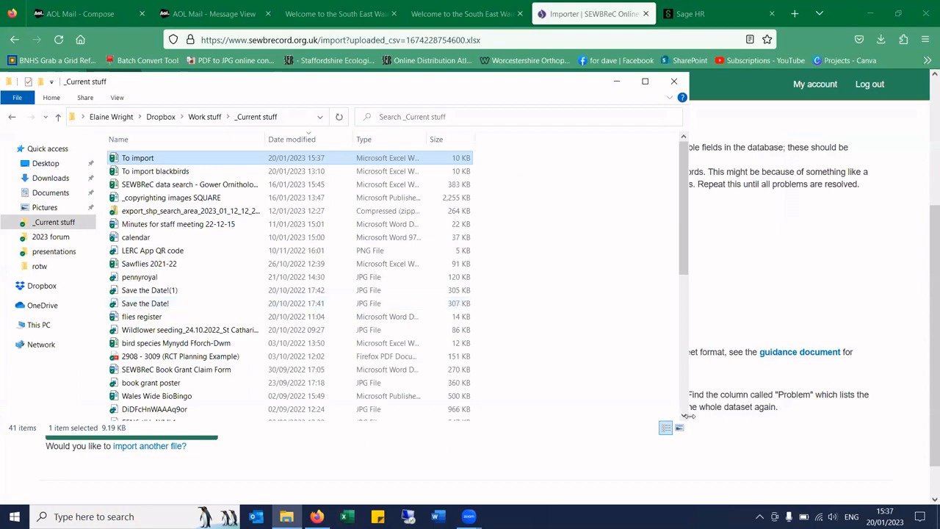
# - Return to the SEWBReCORD importer in Firefox and start importing another file
pyautogui.click(839, 280)
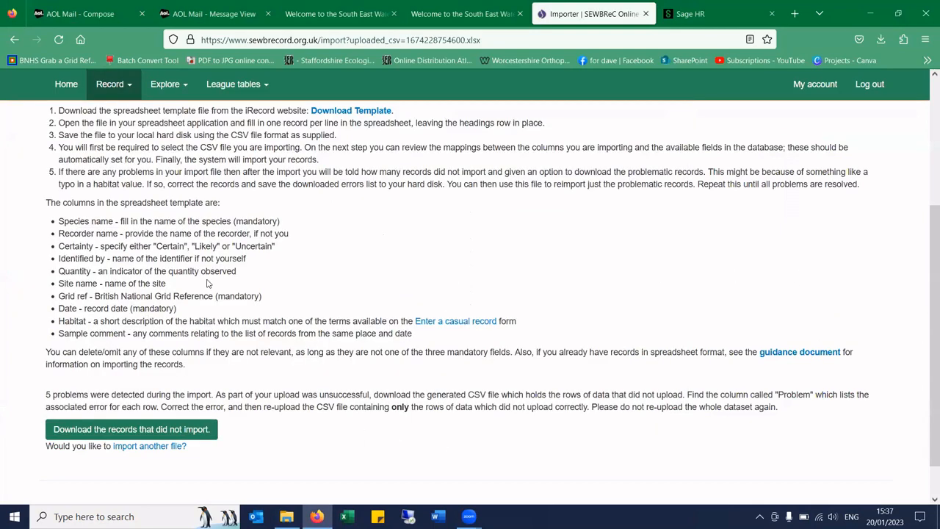
pyautogui.click(134, 450)
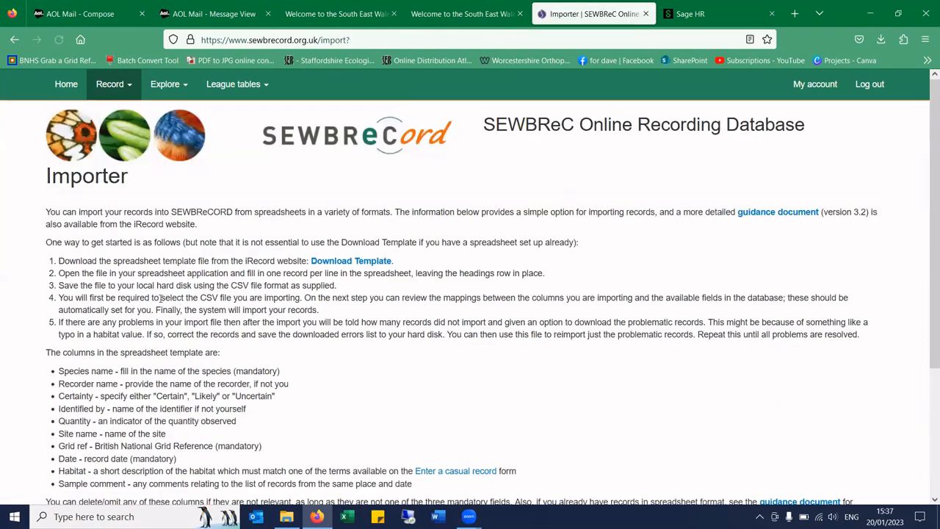
pyautogui.scroll(-3, 30, 248)
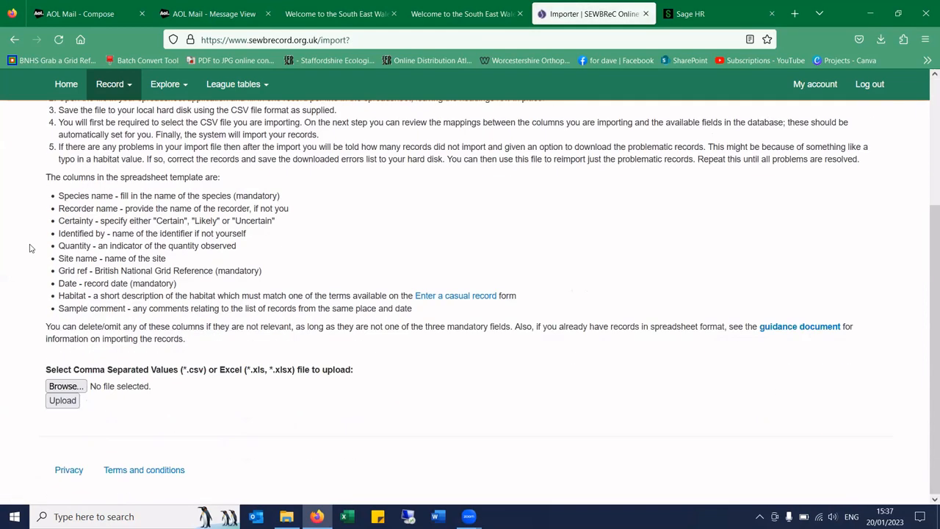
# - Select the To import workbook from the _Current stuff folder and upload it to the importer
pyautogui.click(77, 386)
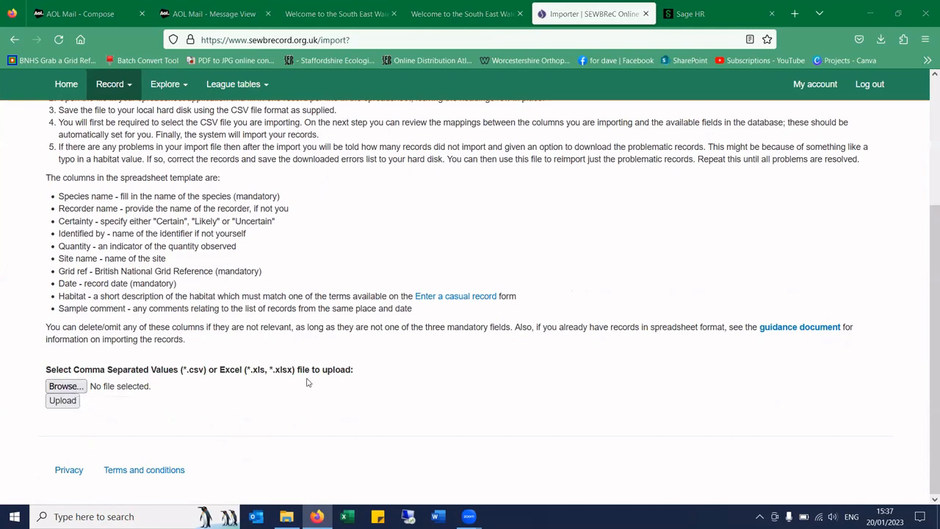
pyautogui.click(150, 91)
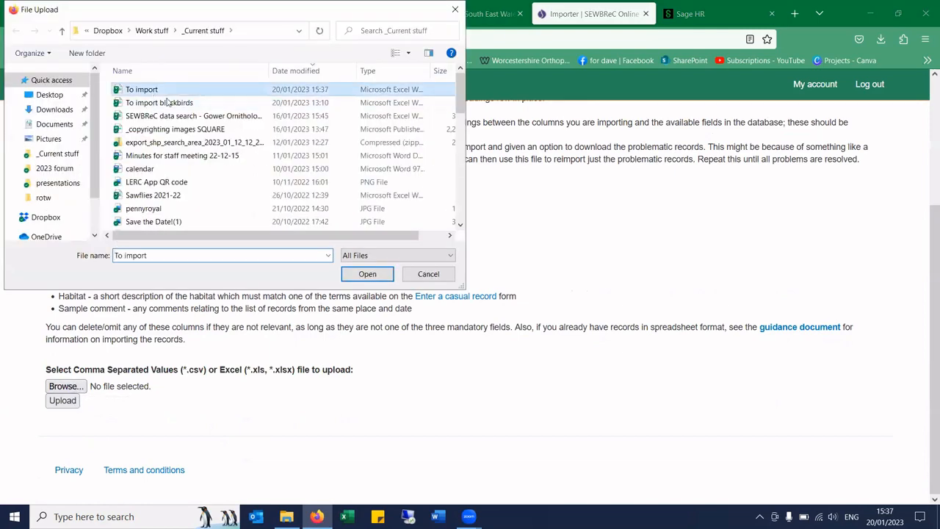
pyautogui.click(368, 273)
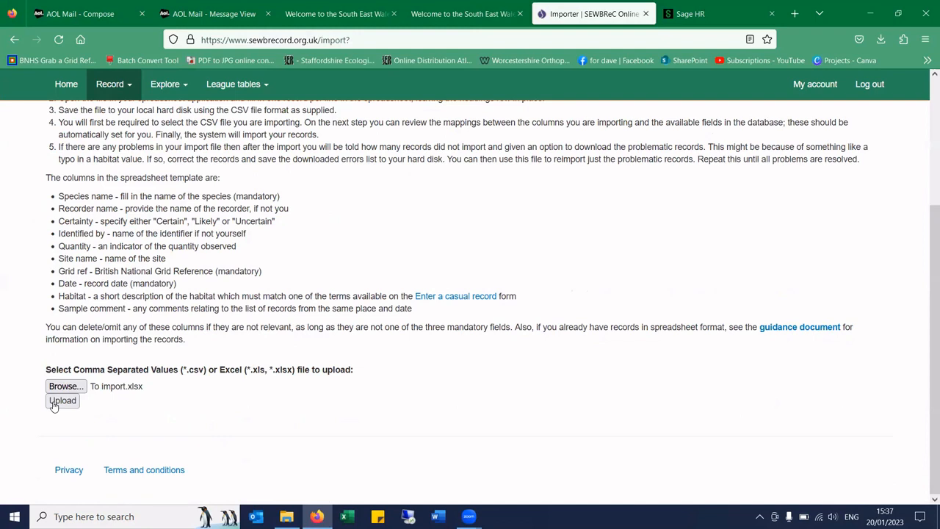
pyautogui.click(52, 403)
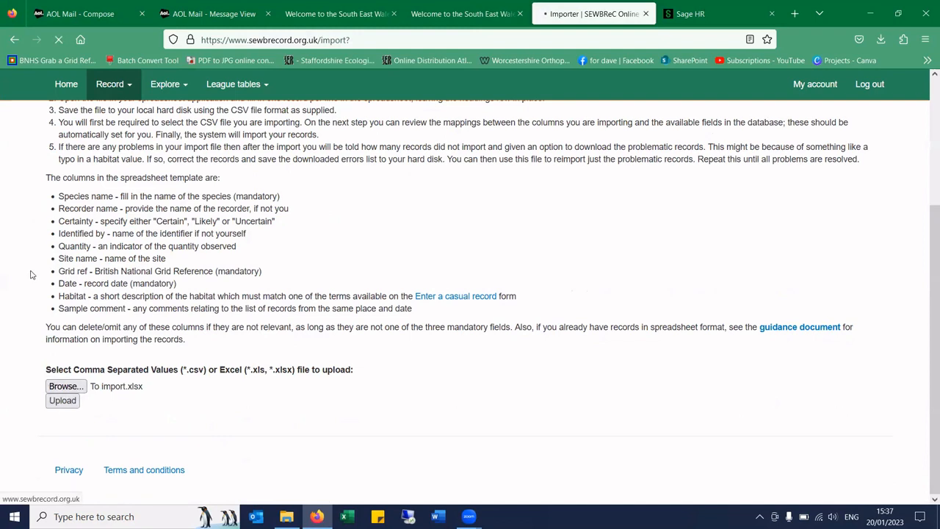
# - Set the survey dataset to General records and the spatial reference system to British National Grid
pyautogui.scroll(-6, 25, 273)
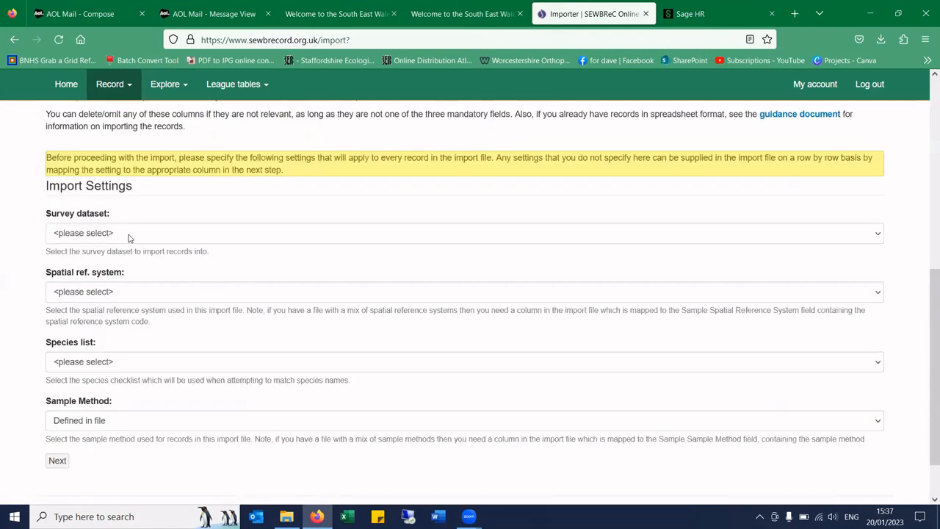
pyautogui.click(128, 237)
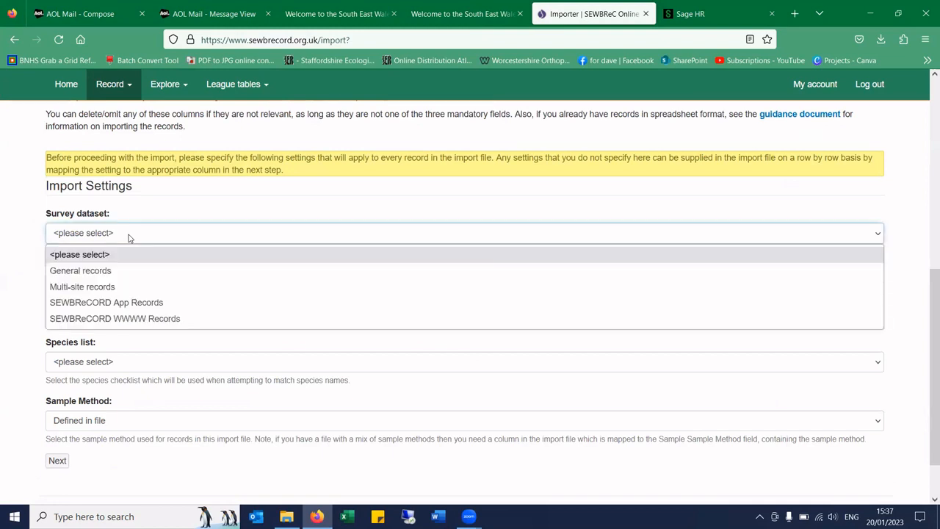
pyautogui.click(109, 269)
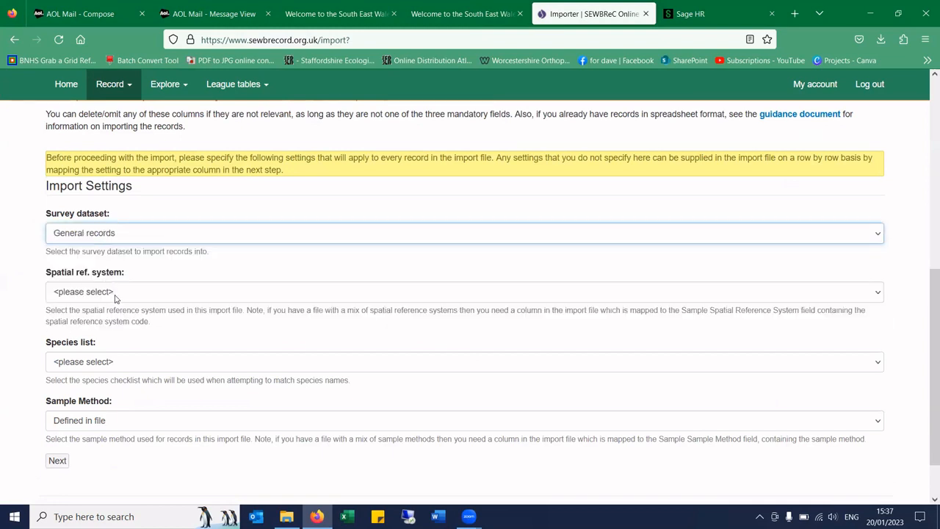
pyautogui.click(115, 297)
pyautogui.scroll(-3, 131, 235)
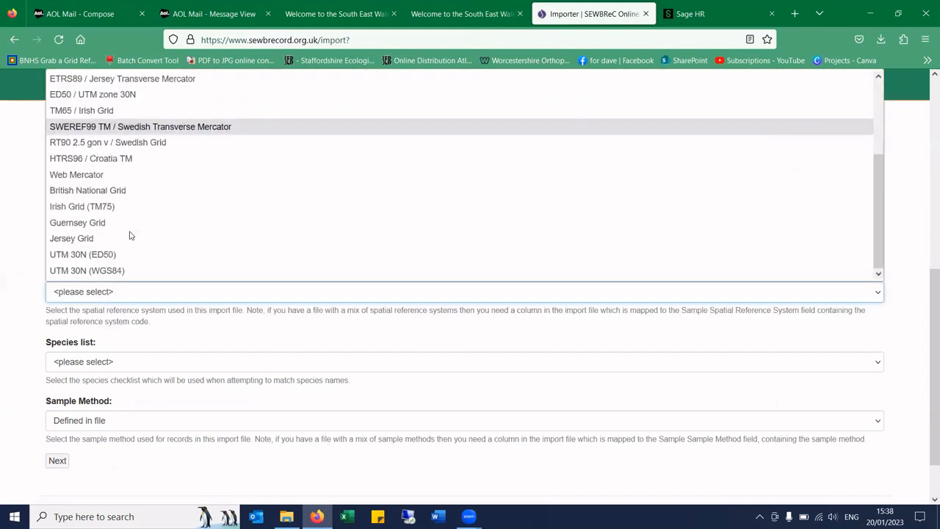
pyautogui.click(102, 192)
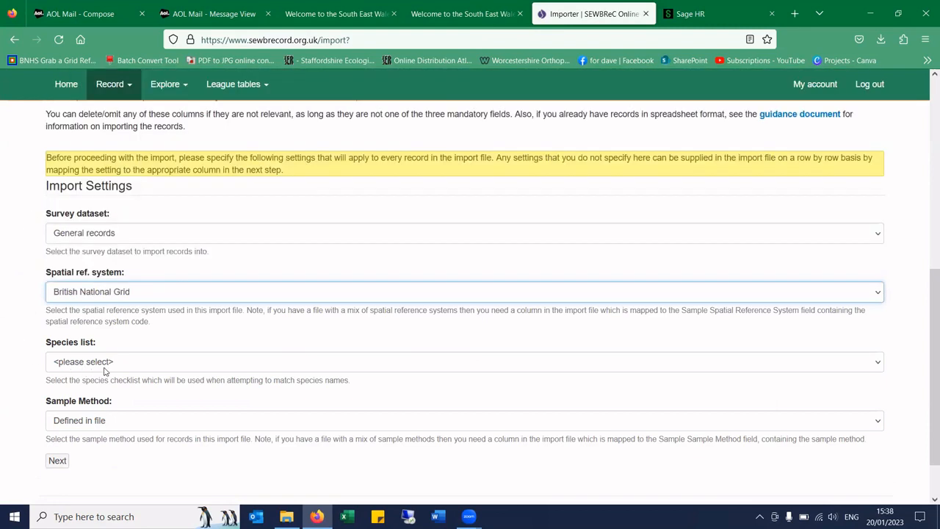
# - Set the species list to UK Master List and the sample method to Field Observation, and continue to the column mapping
pyautogui.click(103, 365)
pyautogui.scroll(-10, 146, 260)
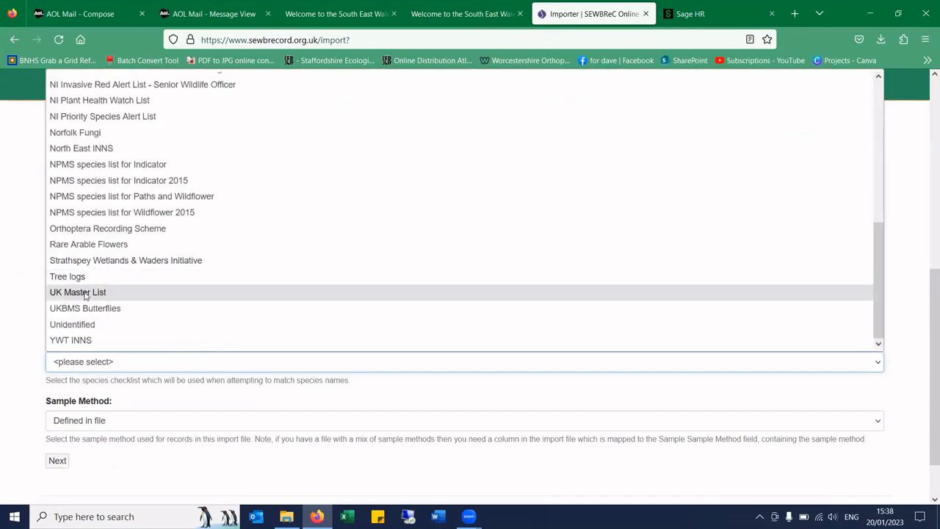
pyautogui.click(78, 292)
pyautogui.click(98, 421)
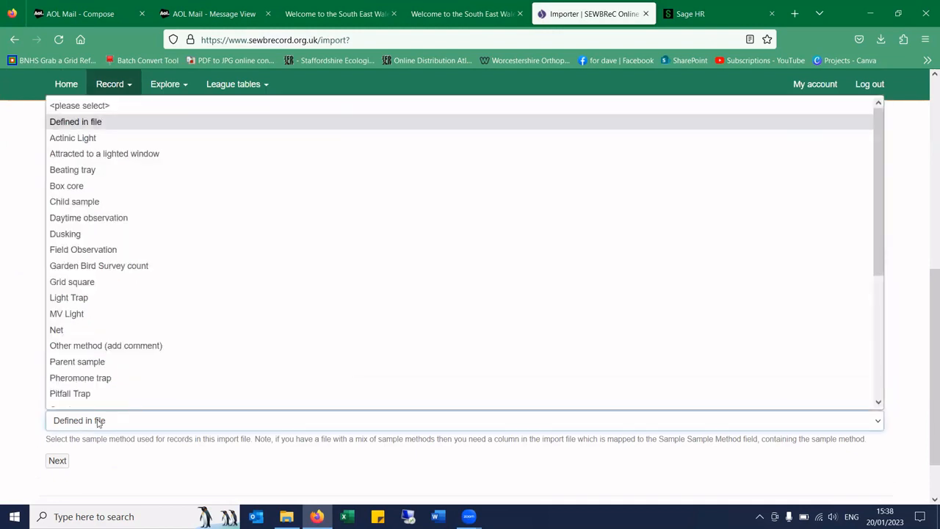
pyautogui.click(105, 252)
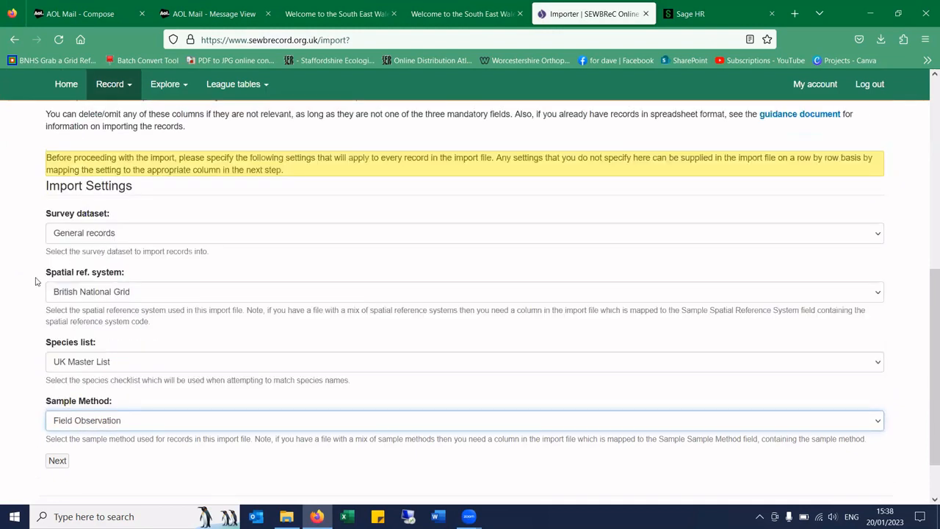
pyautogui.click(56, 462)
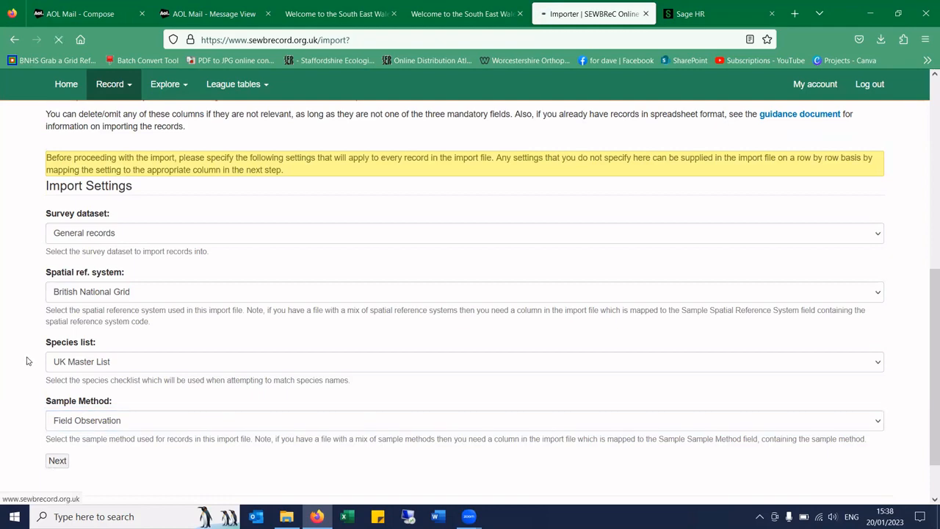
# - Map the Recorder column to the Recorder Name attribute and the Comments column to the occurrence Comment attribute
pyautogui.scroll(-3, 22, 361)
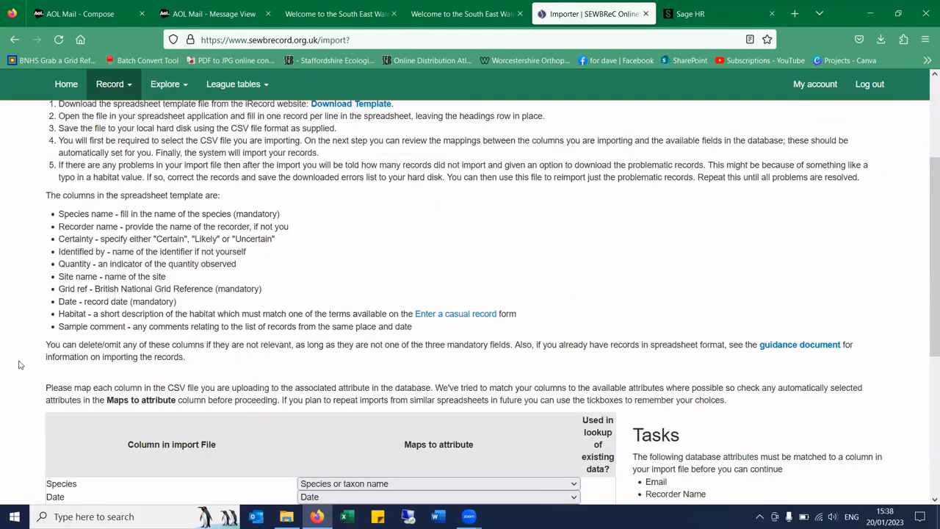
pyautogui.scroll(-2, 17, 361)
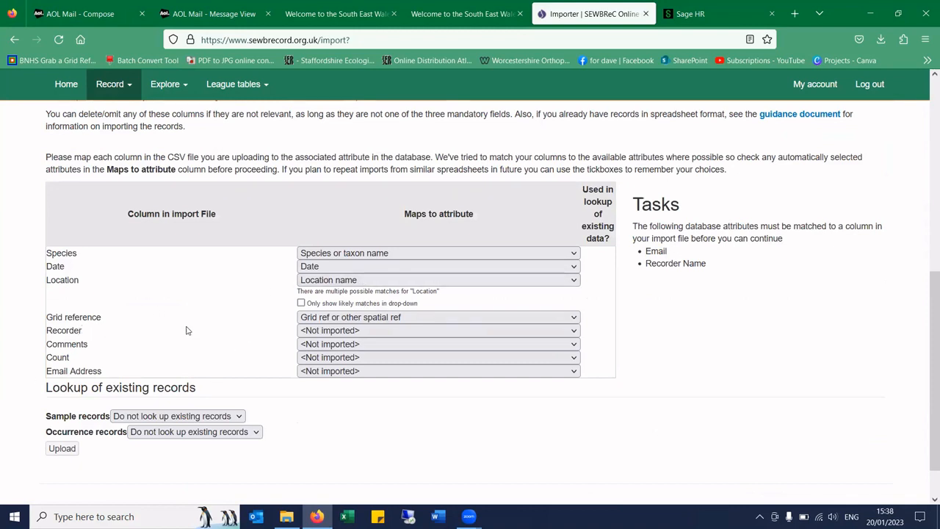
pyautogui.click(336, 330)
pyautogui.scroll(-10, 432, 248)
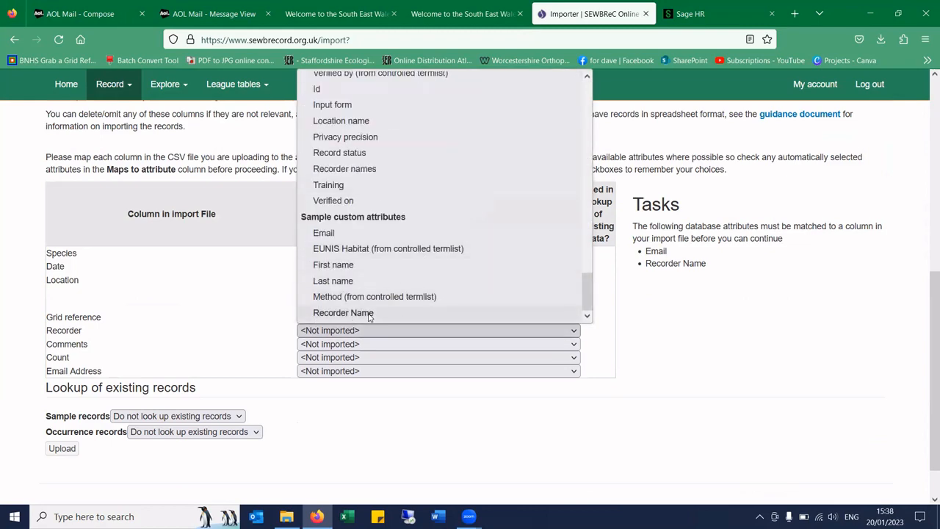
pyautogui.click(369, 313)
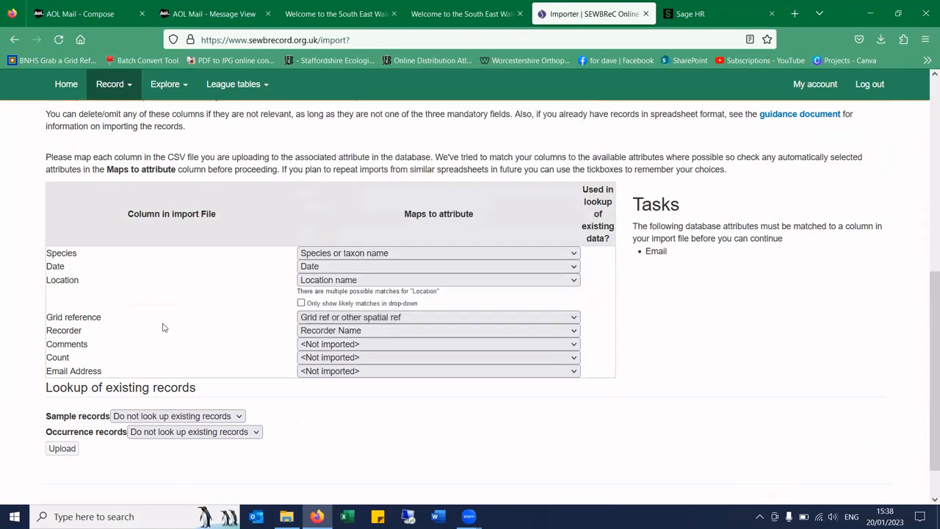
pyautogui.click(330, 345)
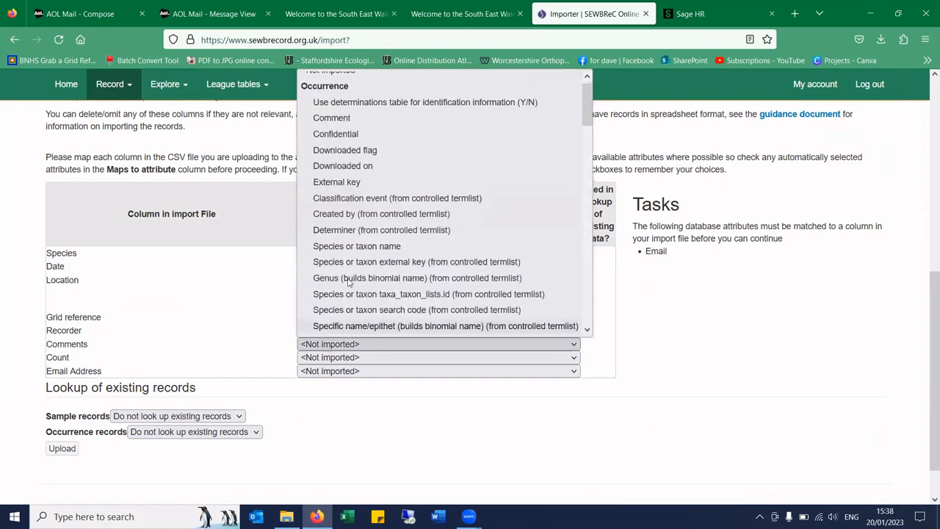
pyautogui.click(364, 121)
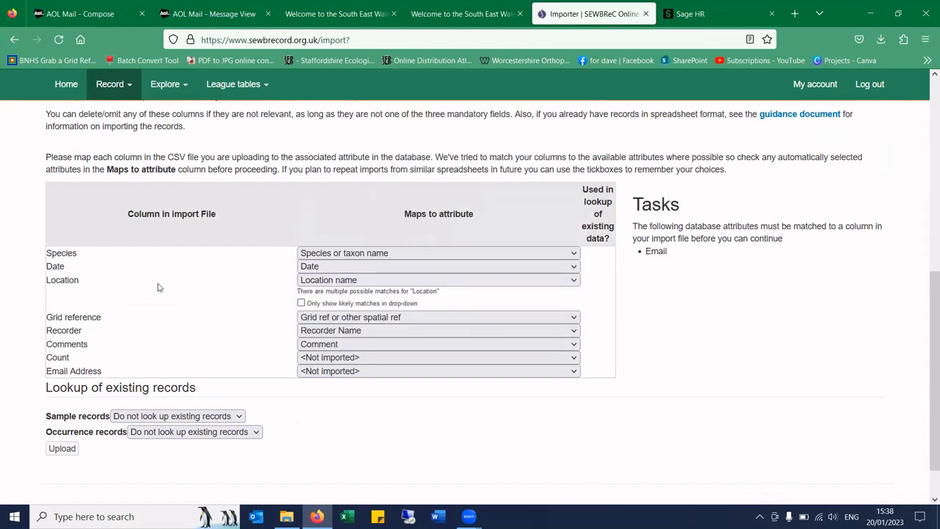
# - Map the Count column to Quantity and the Email Address column to Email, and upload the records
pyautogui.click(321, 360)
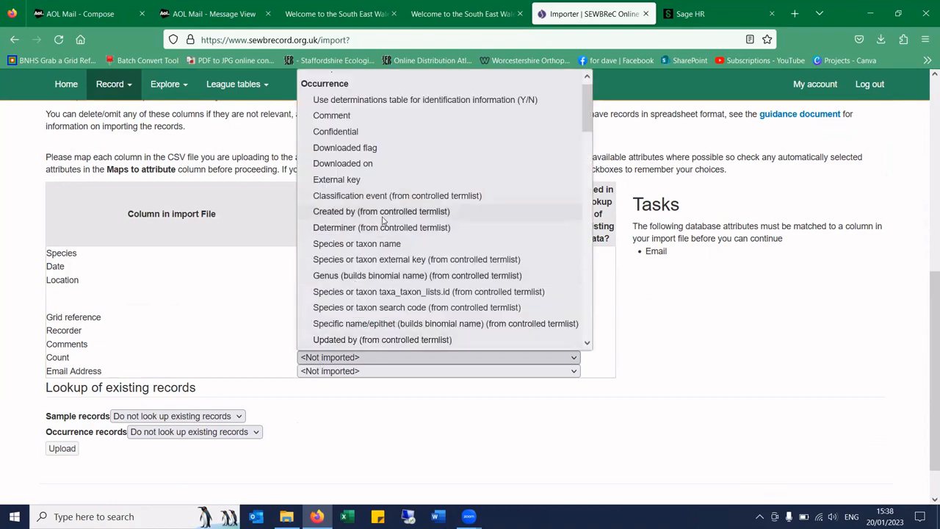
pyautogui.scroll(-5, 383, 219)
pyautogui.scroll(-7, 383, 219)
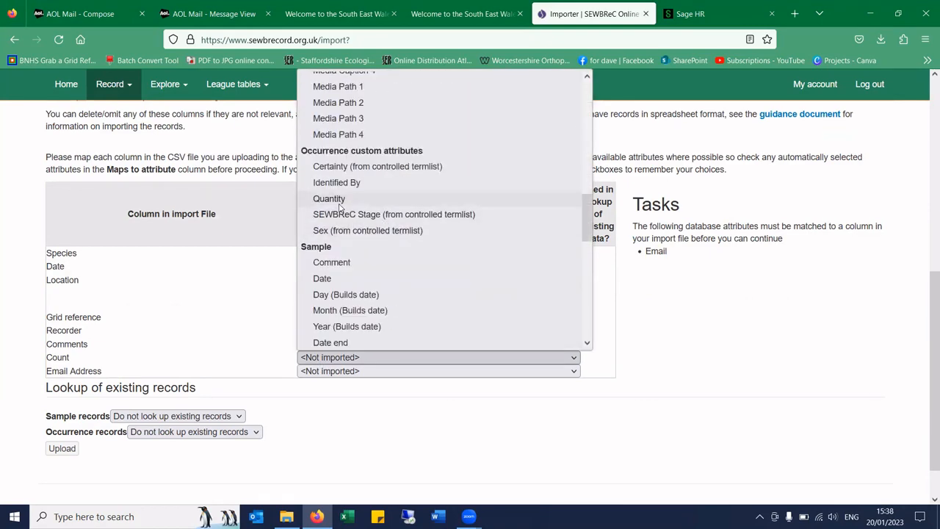
pyautogui.click(329, 200)
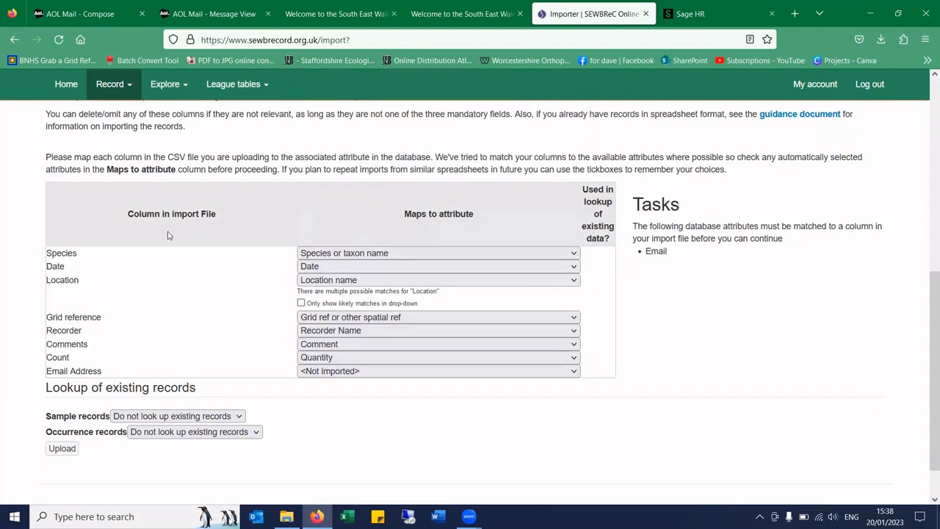
pyautogui.click(329, 373)
pyautogui.scroll(-10, 376, 252)
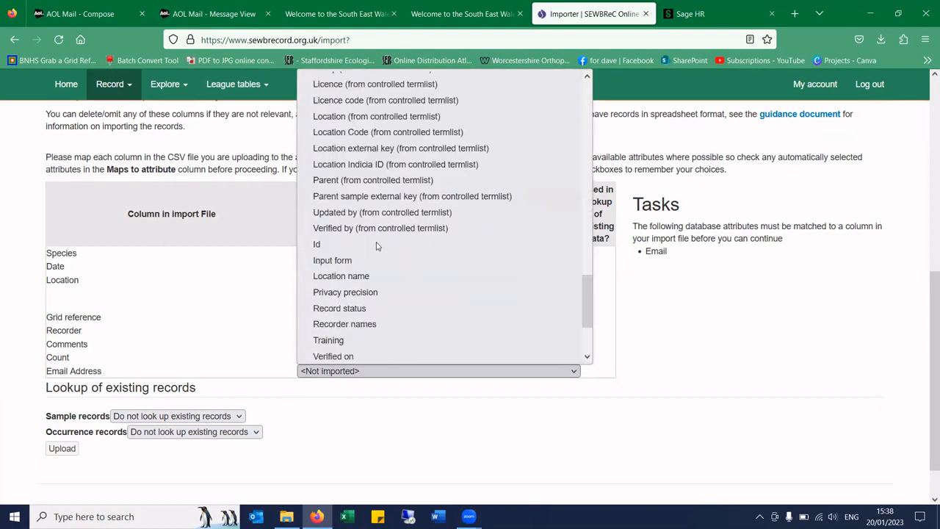
pyautogui.click(324, 273)
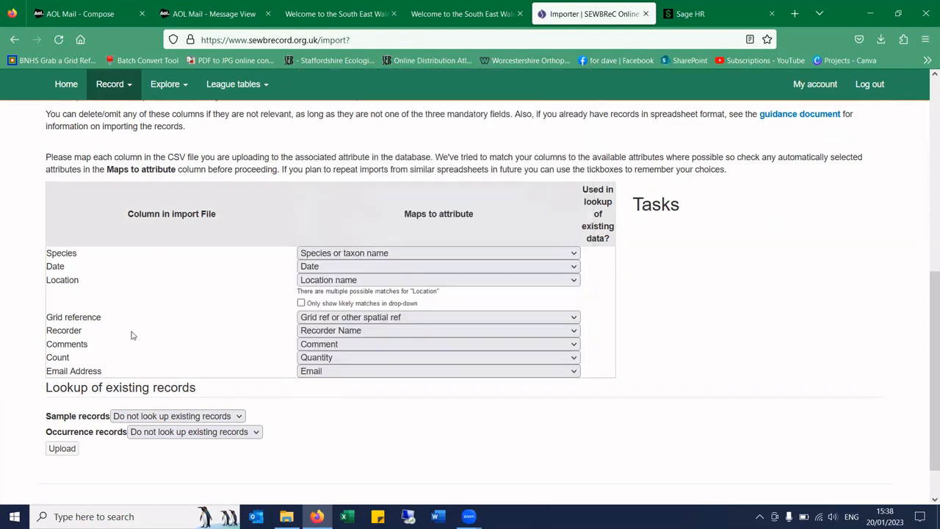
pyautogui.click(62, 449)
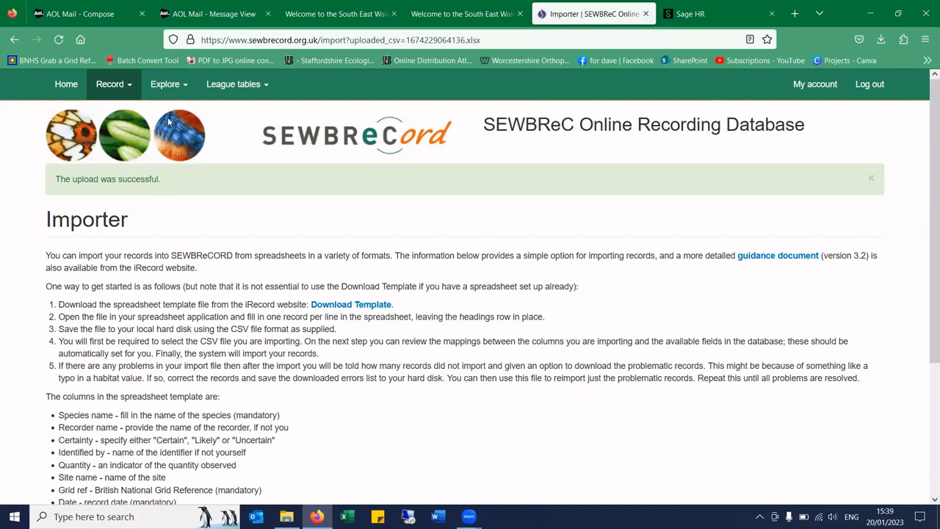
# - Open the full view of My records and examine the newly imported records in the list below the map
pyautogui.click(169, 86)
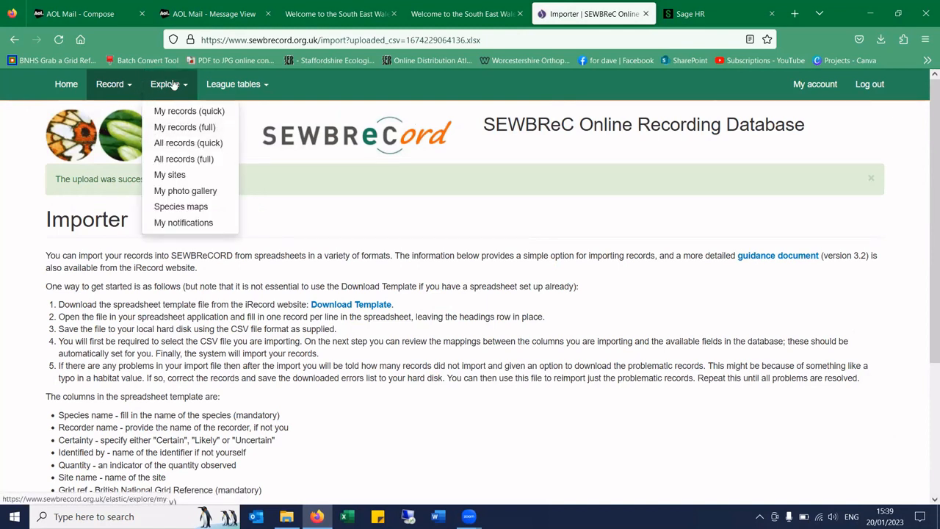
pyautogui.click(180, 129)
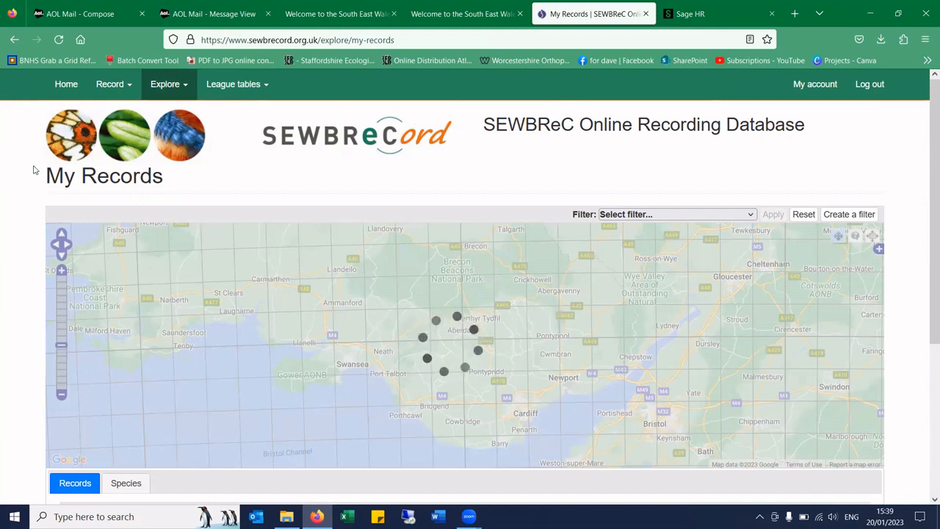
pyautogui.scroll(-1, 3, 160)
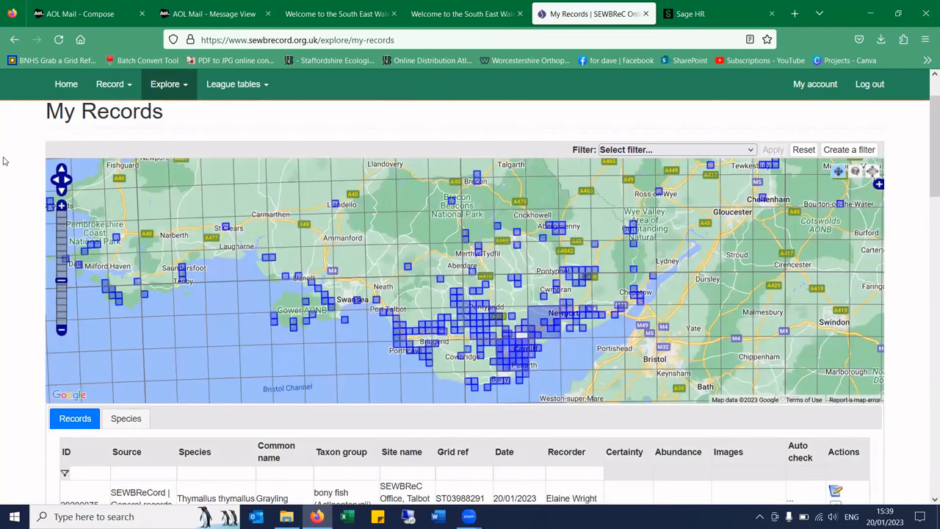
pyautogui.scroll(-3, 3, 160)
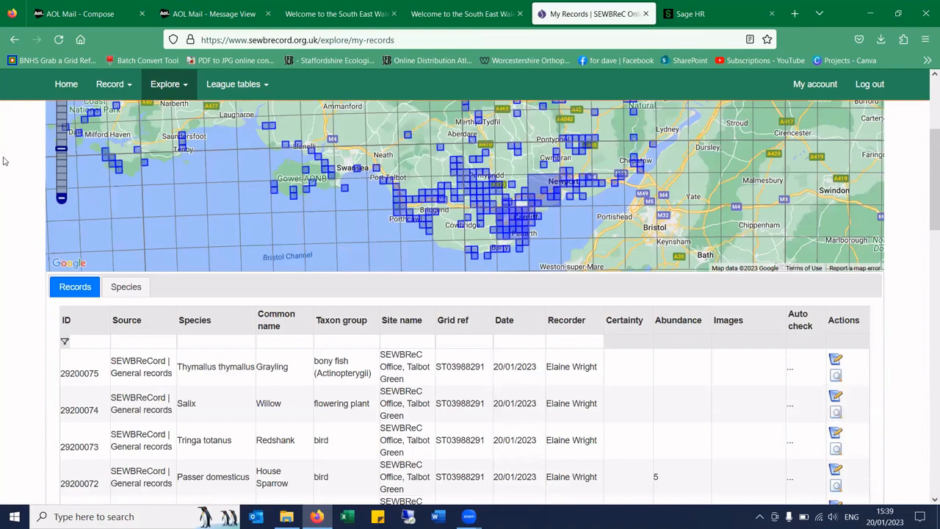
pyautogui.scroll(-5, 3, 161)
pyautogui.scroll(3, 433, 261)
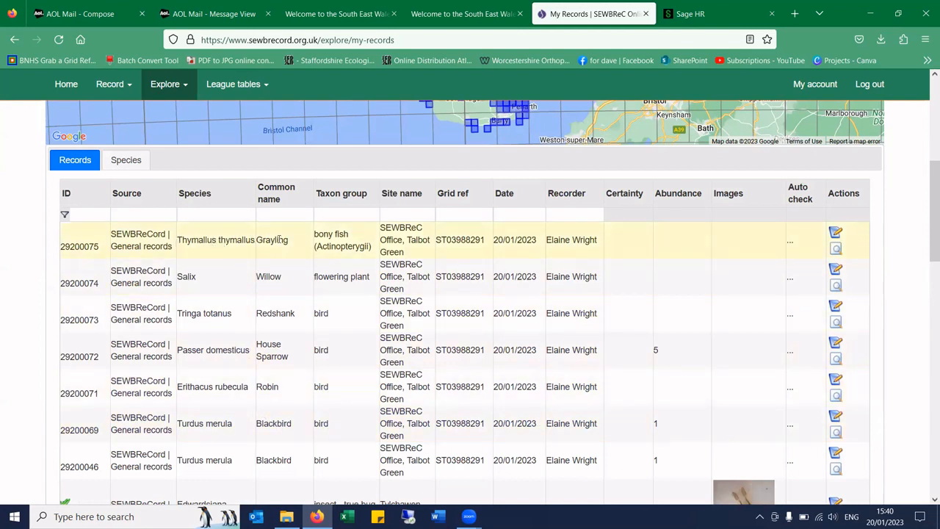
# - Open the To import workbook from the _Current stuff folder in Excel and check its Species names against the imported records
pyautogui.click(286, 516)
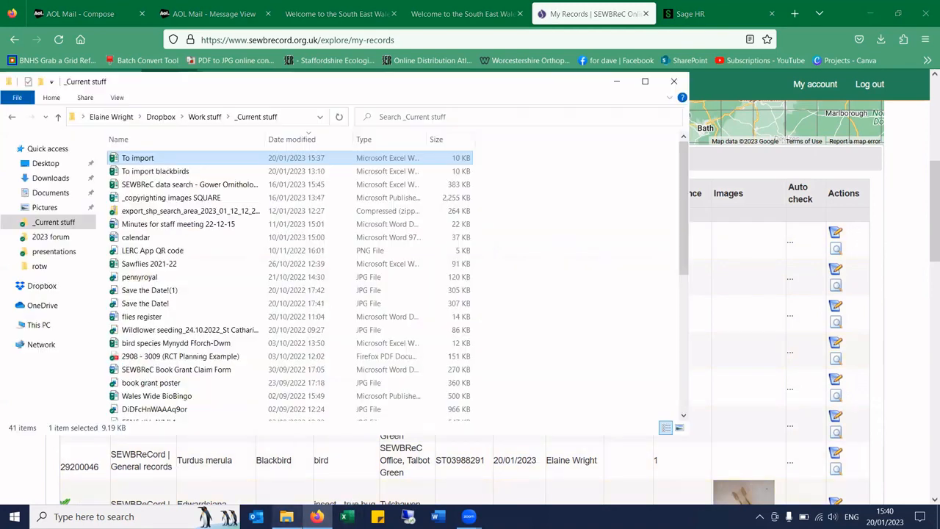
pyautogui.doubleClick(210, 160)
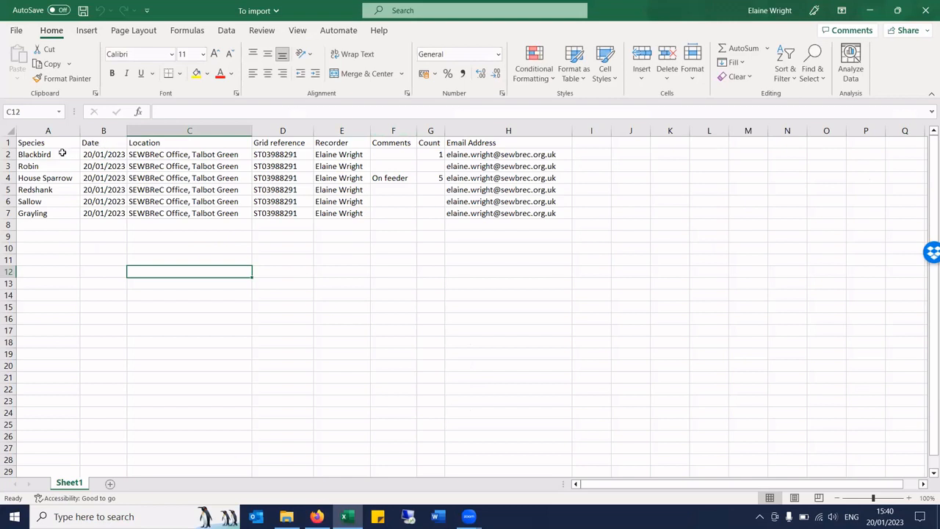
pyautogui.click(62, 153)
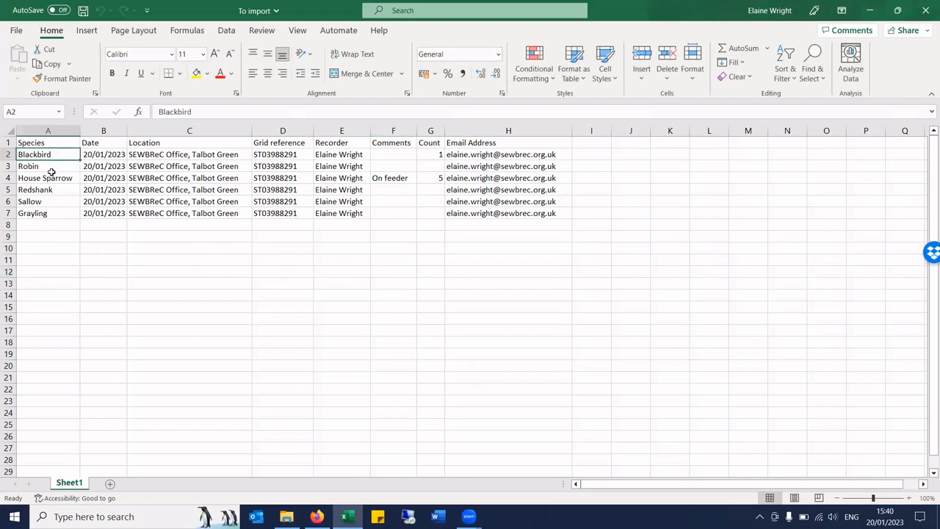
pyautogui.click(52, 179)
pyautogui.click(51, 190)
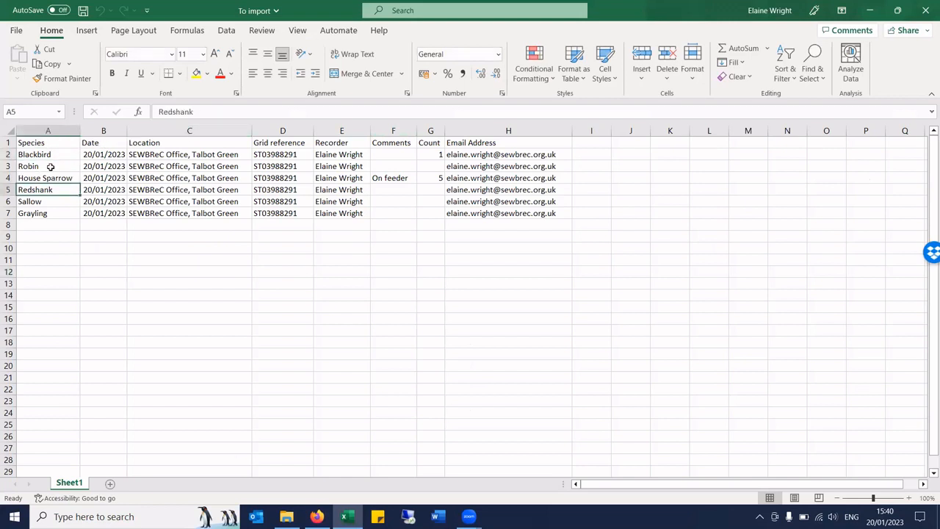
pyautogui.click(52, 155)
pyautogui.click(53, 168)
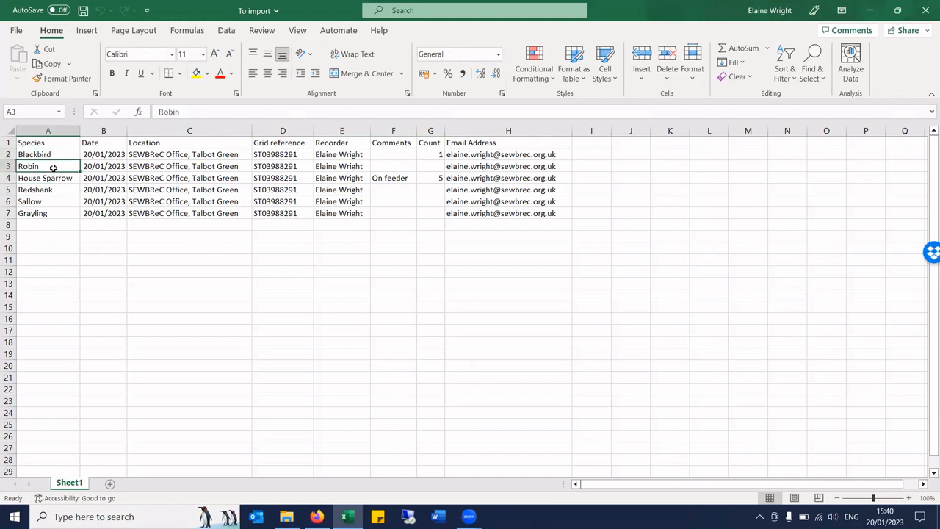
# - Check the House Sparrow, Redshank, Sallow and Grayling entries in the Species column of the To import workbook
pyautogui.click(61, 180)
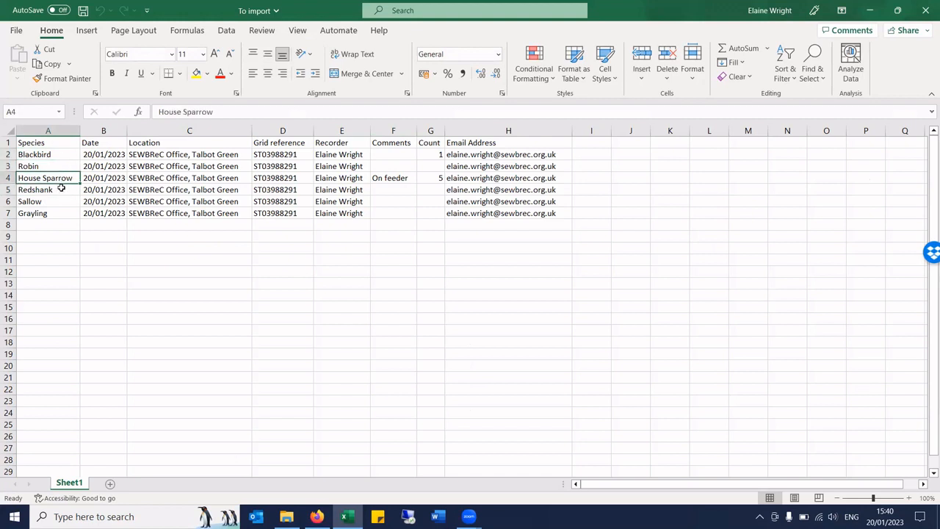
pyautogui.click(60, 190)
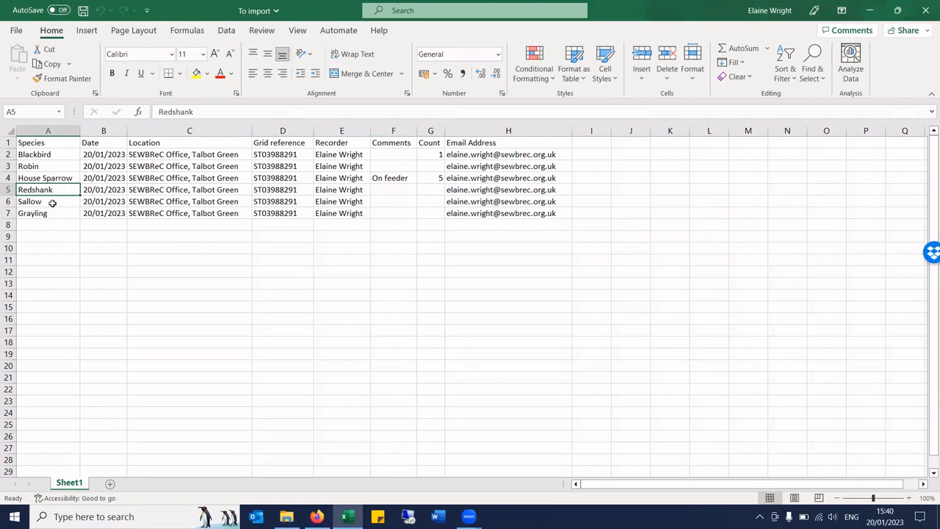
pyautogui.click(52, 204)
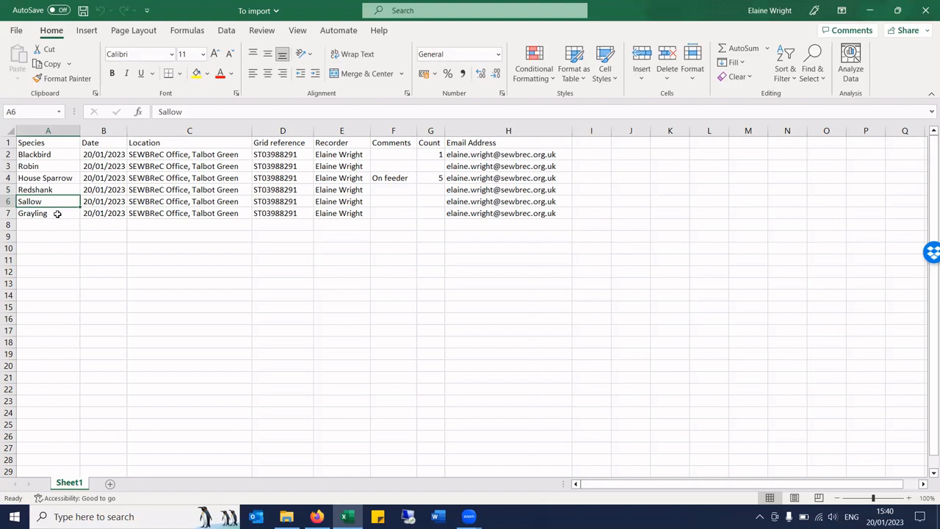
pyautogui.click(58, 214)
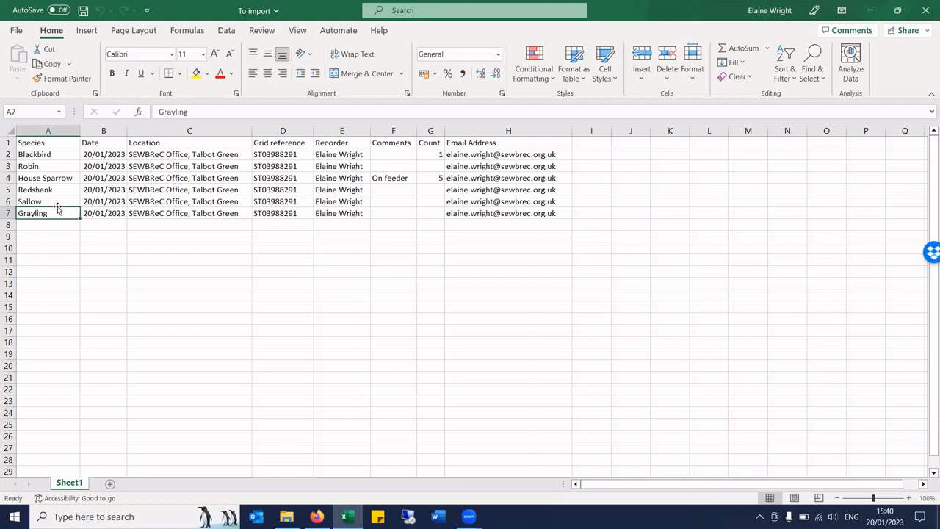
# - Switch between Firefox and Excel to compare the species and taxon groups in My Records with the workbook's Species names, ending in Firefox
pyautogui.moveTo(316, 516)
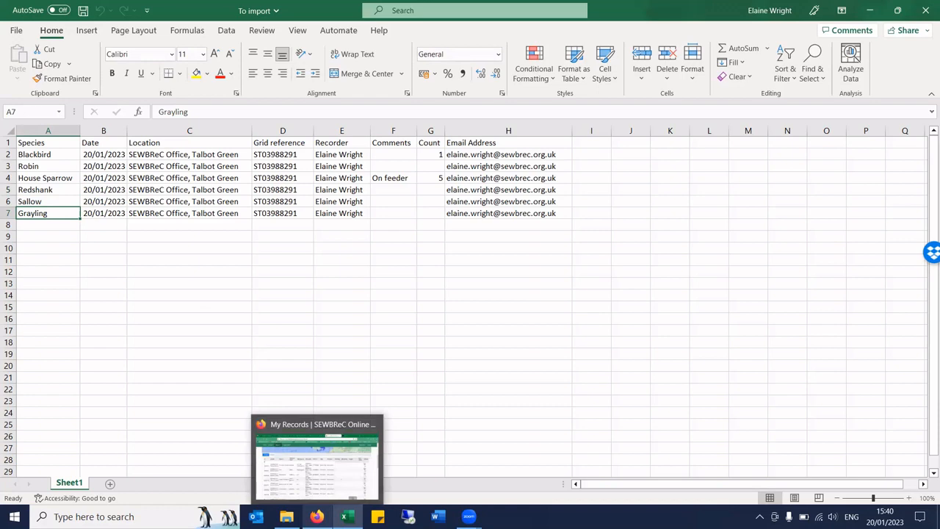
pyautogui.click(316, 461)
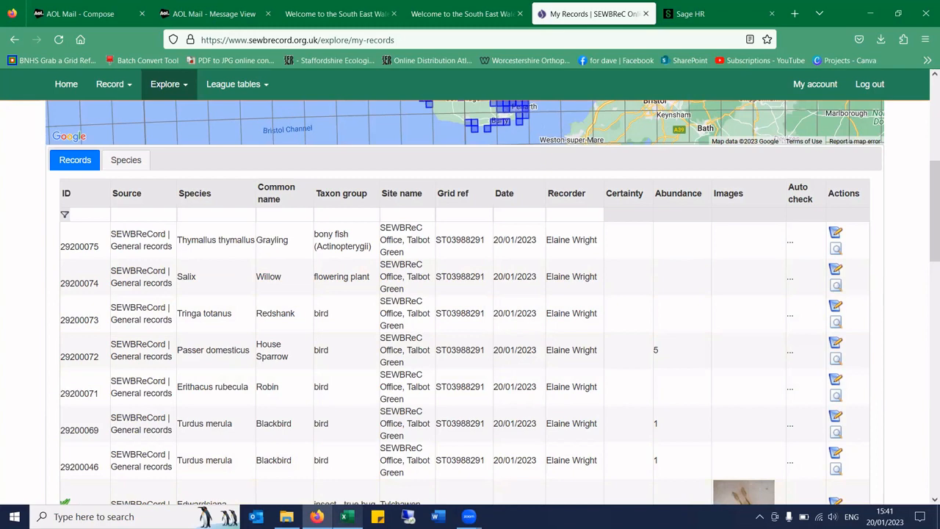
pyautogui.click(344, 517)
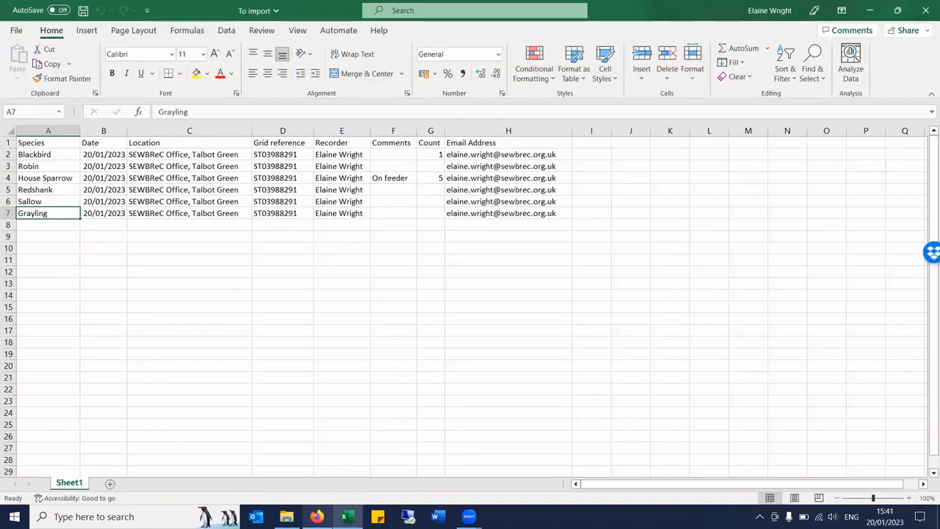
pyautogui.moveTo(317, 516)
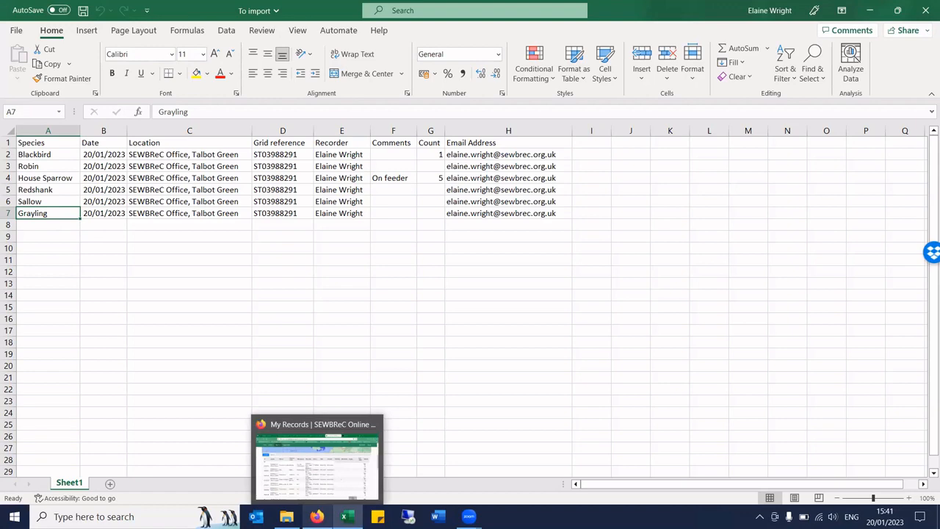
pyautogui.click(314, 496)
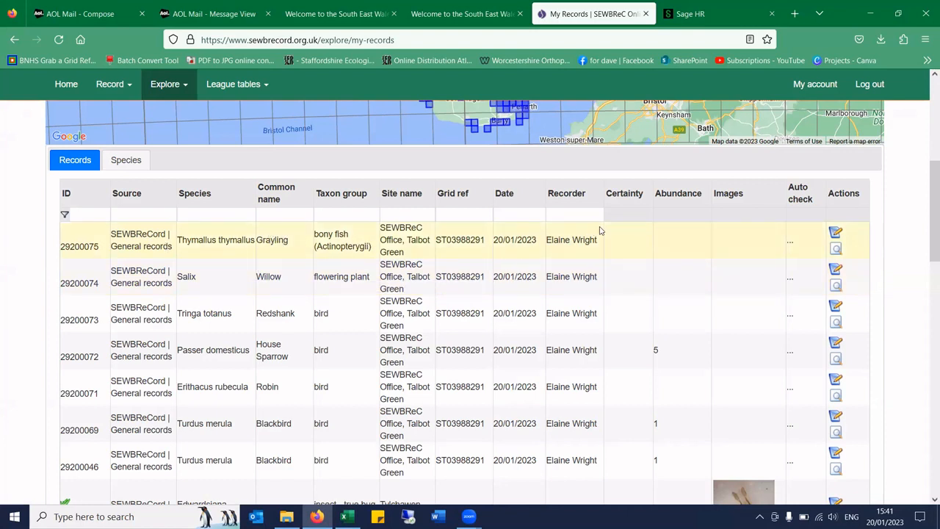
# - Edit the imported Grayling fish record, set its species to the butterfly Grayling [Hipparchia semele], and submit the record
pyautogui.click(835, 234)
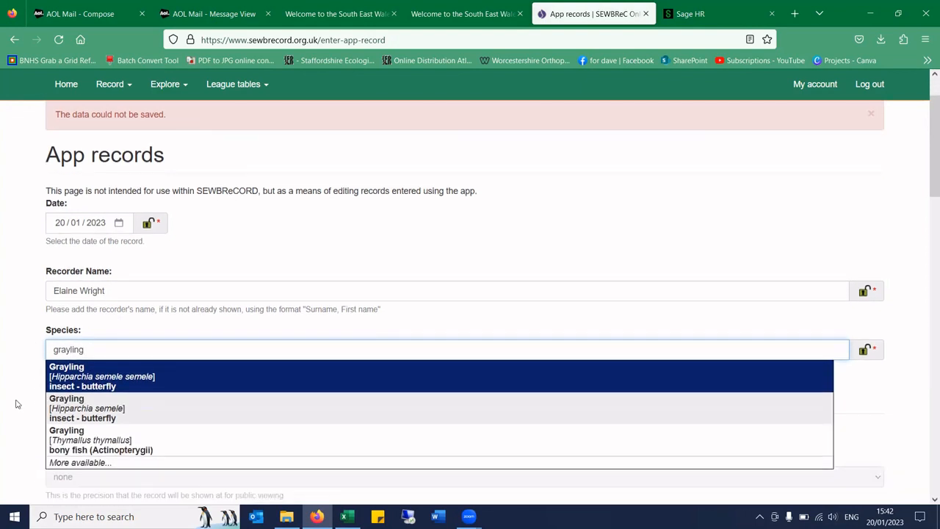
pyautogui.scroll(-2, 18, 408)
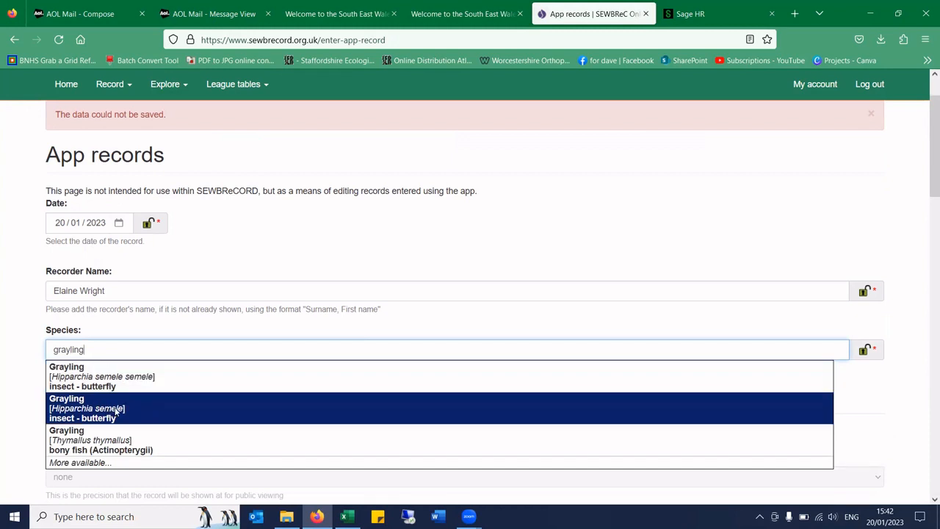
pyautogui.click(116, 412)
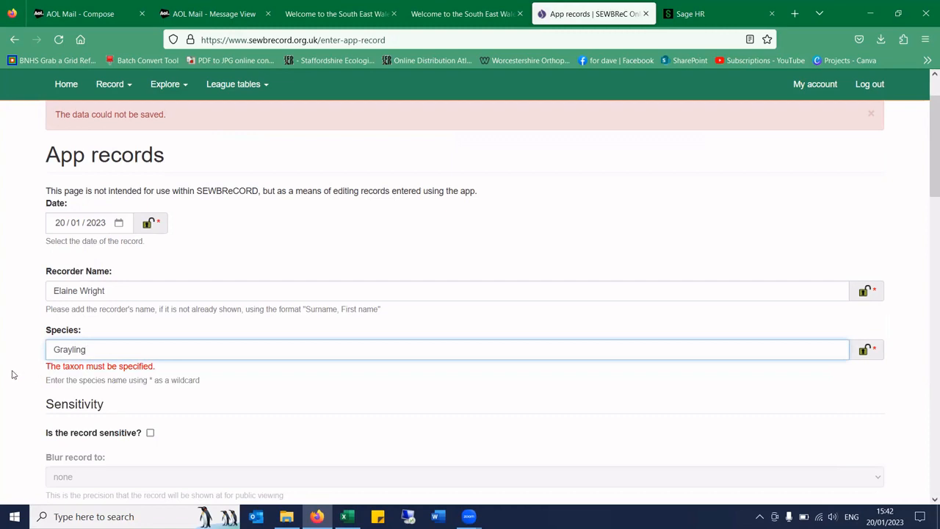
pyautogui.scroll(-1, 16, 378)
pyautogui.scroll(-15, 17, 378)
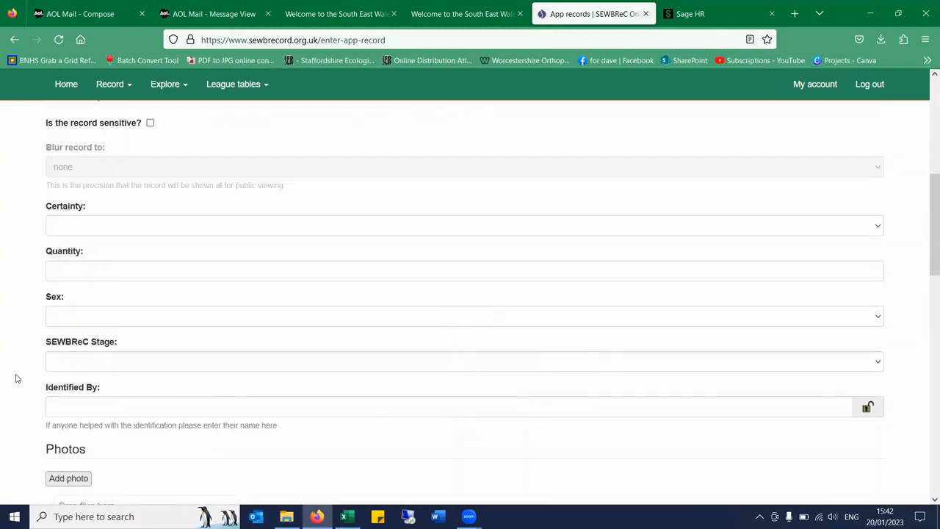
pyautogui.scroll(-3, 16, 378)
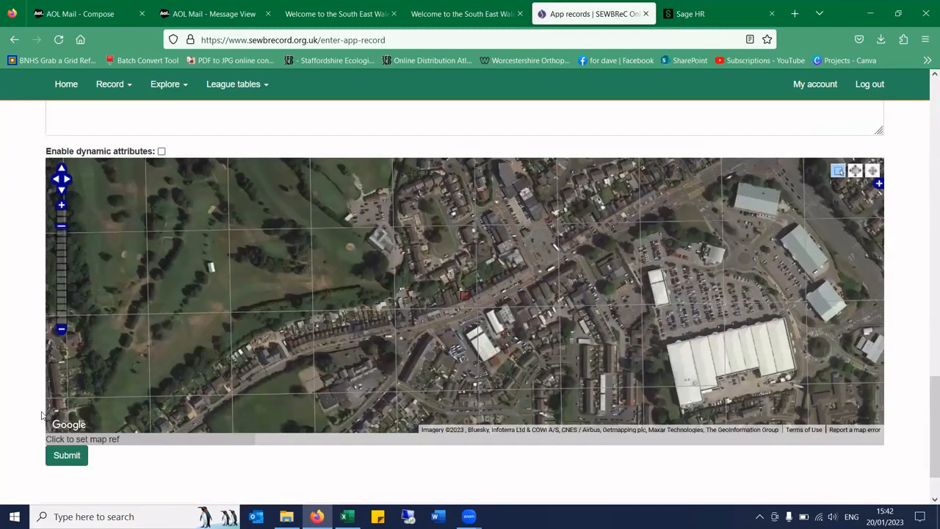
pyautogui.scroll(-1, 61, 397)
pyautogui.click(62, 396)
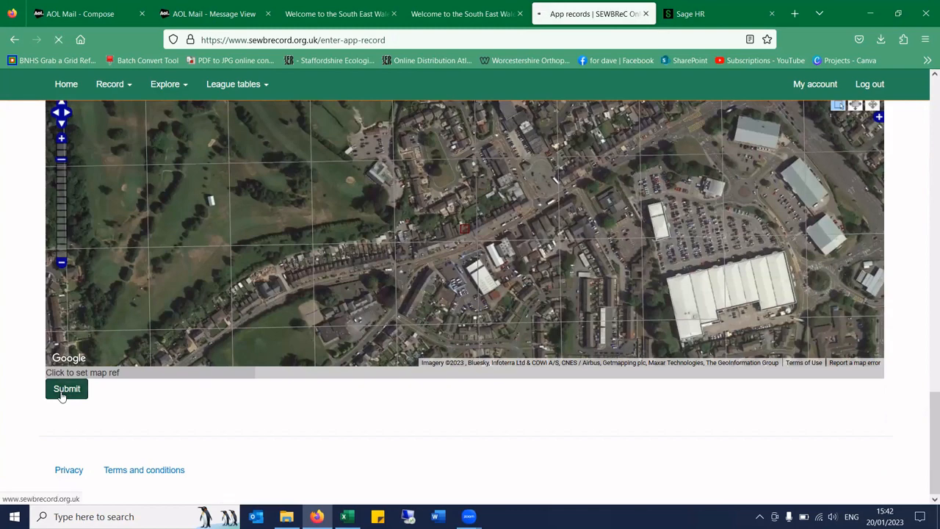
# - Reopen the full view of My records and check the species and taxon group of the edited Grayling record and its neighbours
pyautogui.click(165, 84)
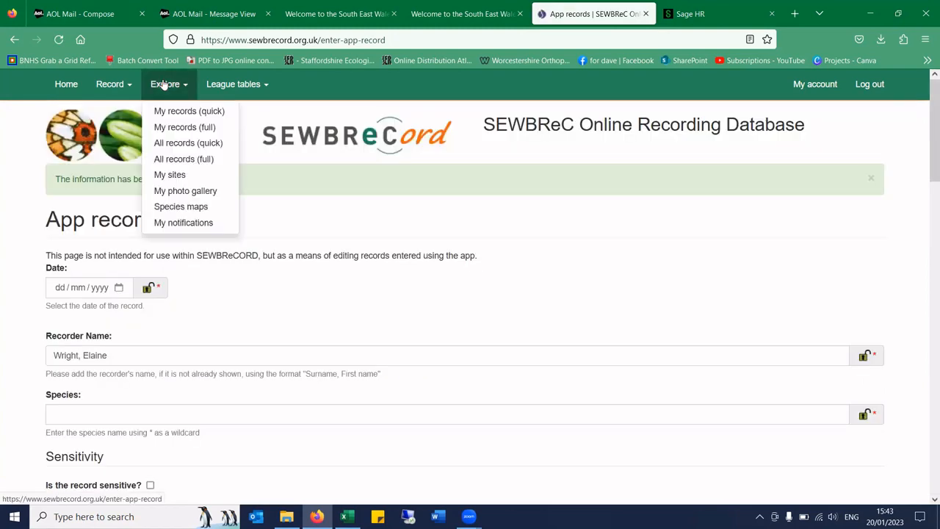
pyautogui.click(177, 130)
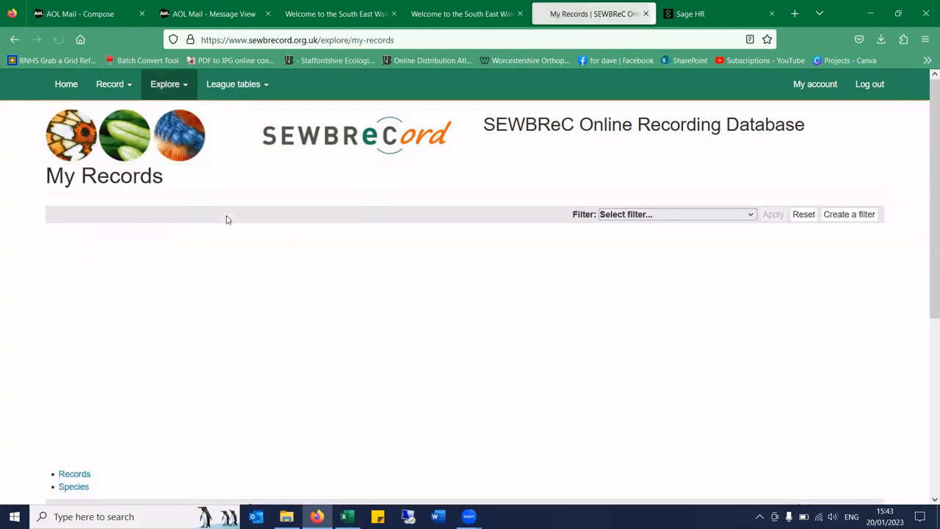
pyautogui.scroll(-3, 33, 218)
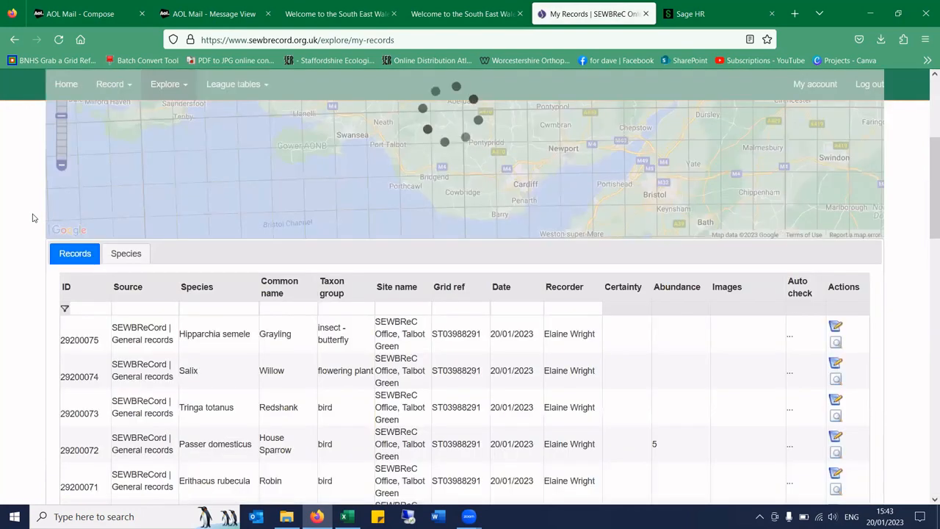
pyautogui.scroll(-1, 32, 217)
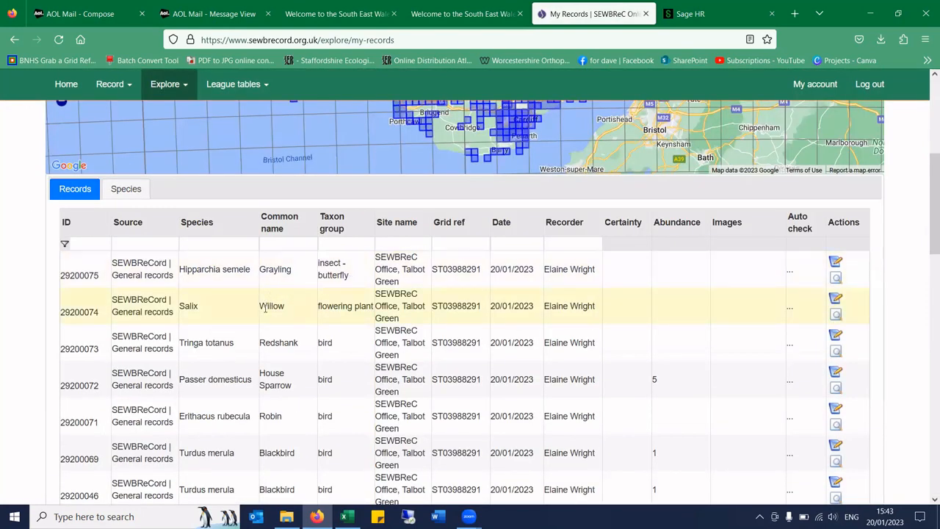
pyautogui.scroll(-2, 296, 314)
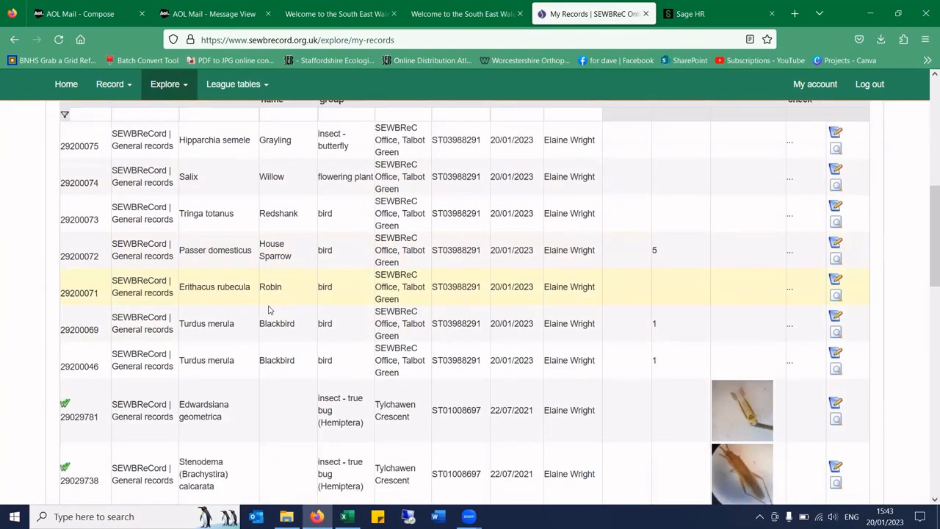
pyautogui.scroll(6, 5, 127)
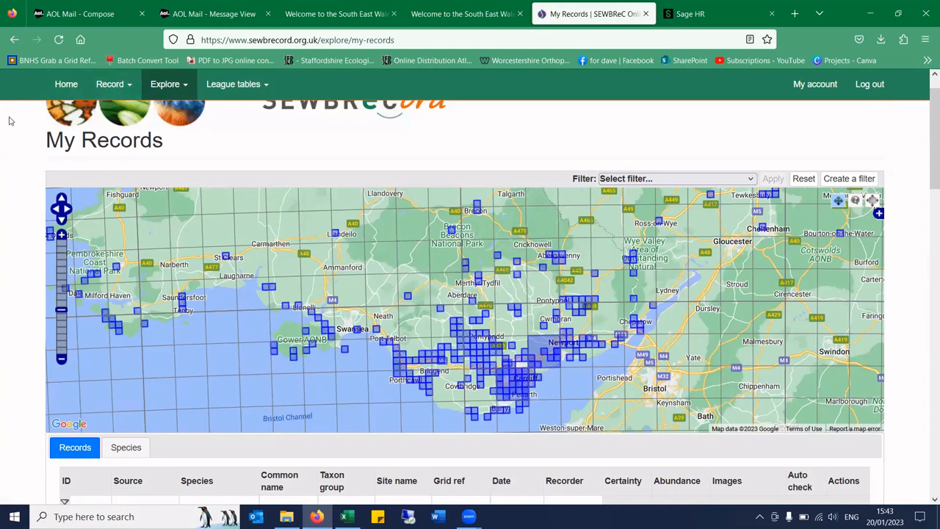
pyautogui.scroll(1, 13, 120)
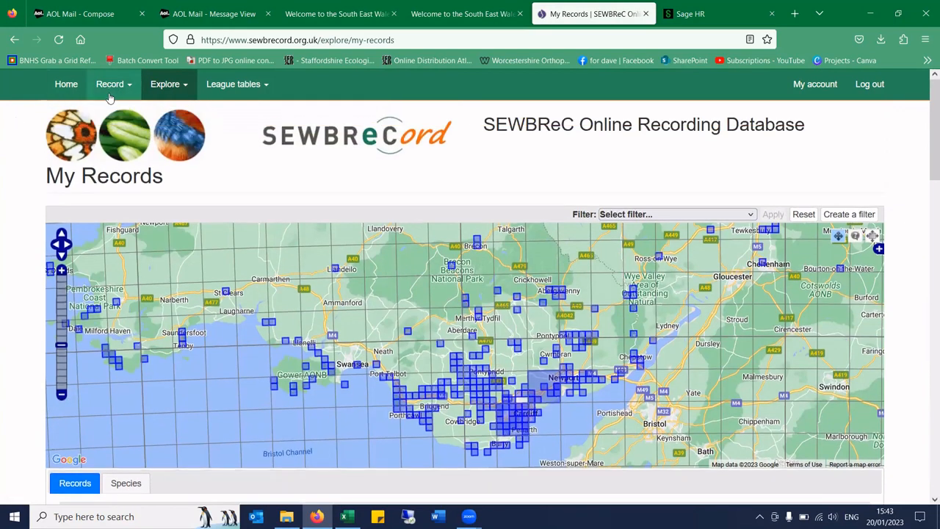